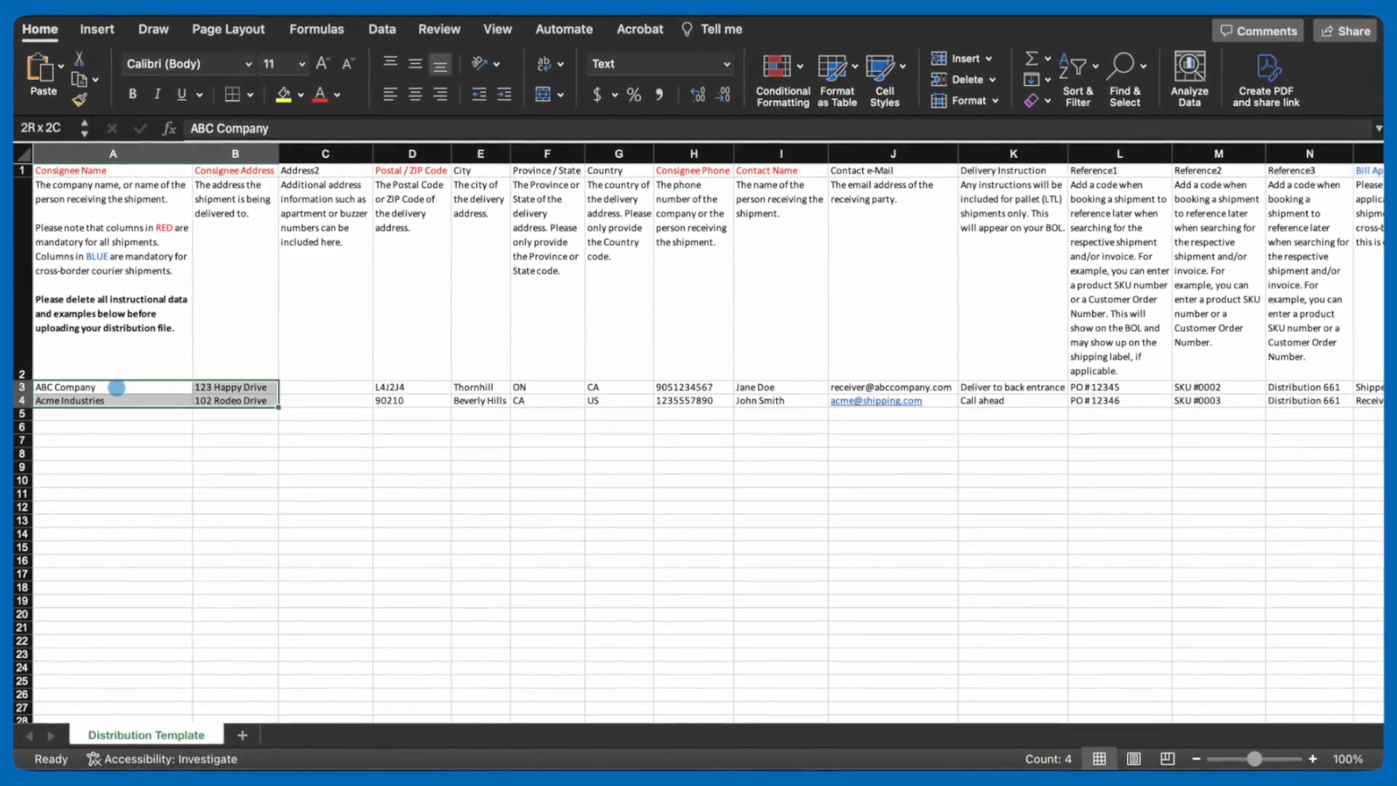
# Step: Select the two example recipient rows in the distribution template and the header row to examine the required fields
pyautogui.hotkey('shift', 'Right')
pyautogui.hotkey('shift', 'Right')
pyautogui.hotkey('shift', 'Right')
pyautogui.hotkey('shift', 'Right')
pyautogui.hotkey('shift', 'Right')
pyautogui.hotkey('shift', 'Right')
pyautogui.hotkey('shift', 'Right')
pyautogui.hotkey('shift', 'Right')
pyautogui.hotkey('shift', 'Right')
pyautogui.hotkey('shift', 'Right')
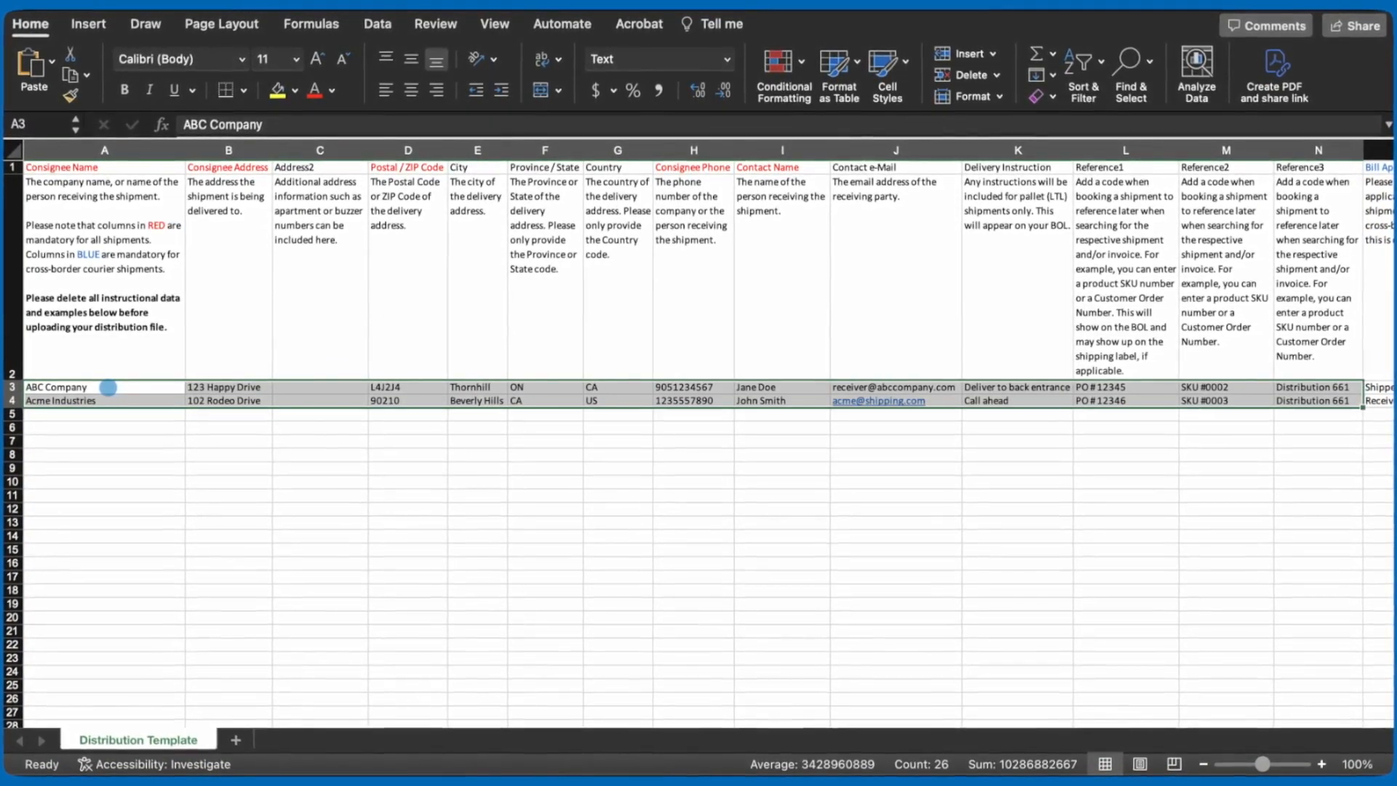
pyautogui.click(141, 168)
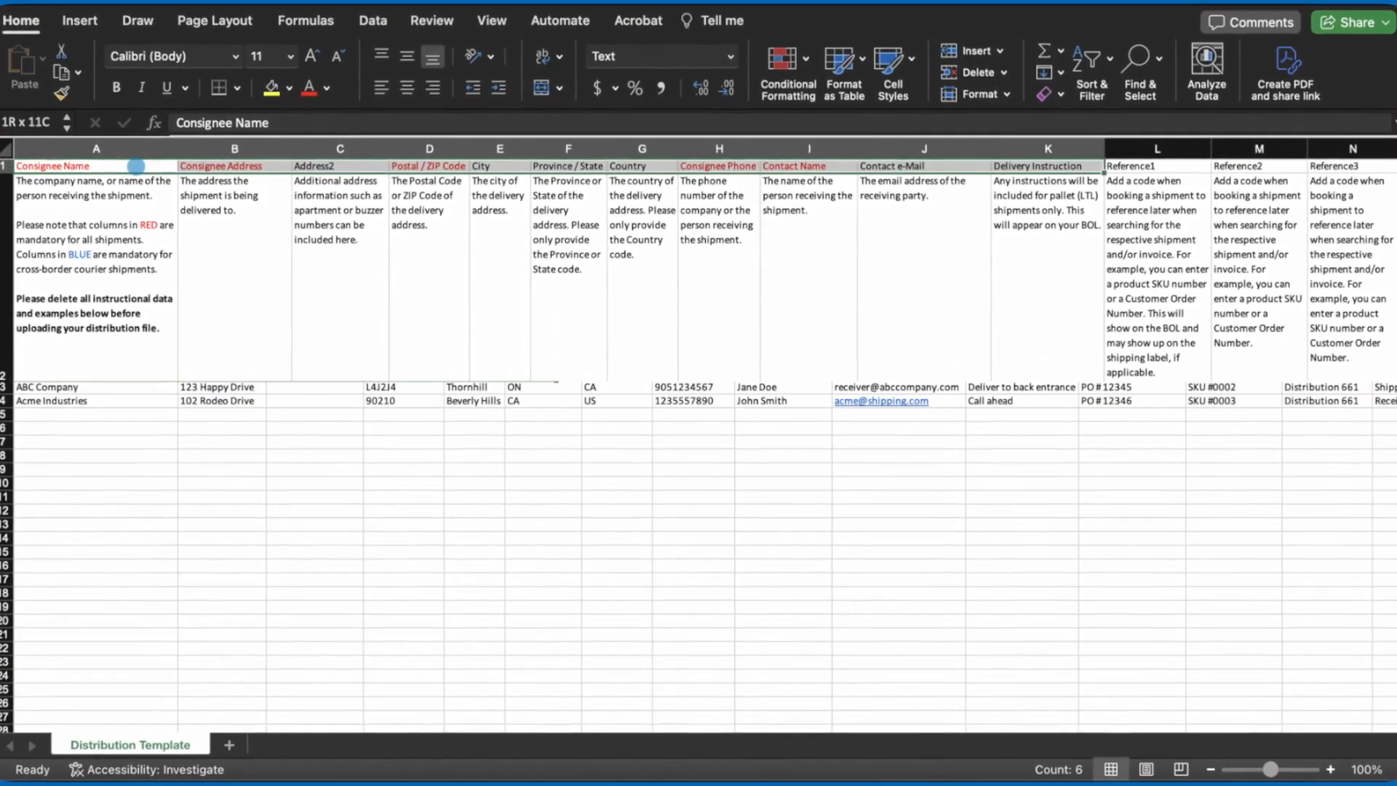
pyautogui.hotkey('shift', 'Right')
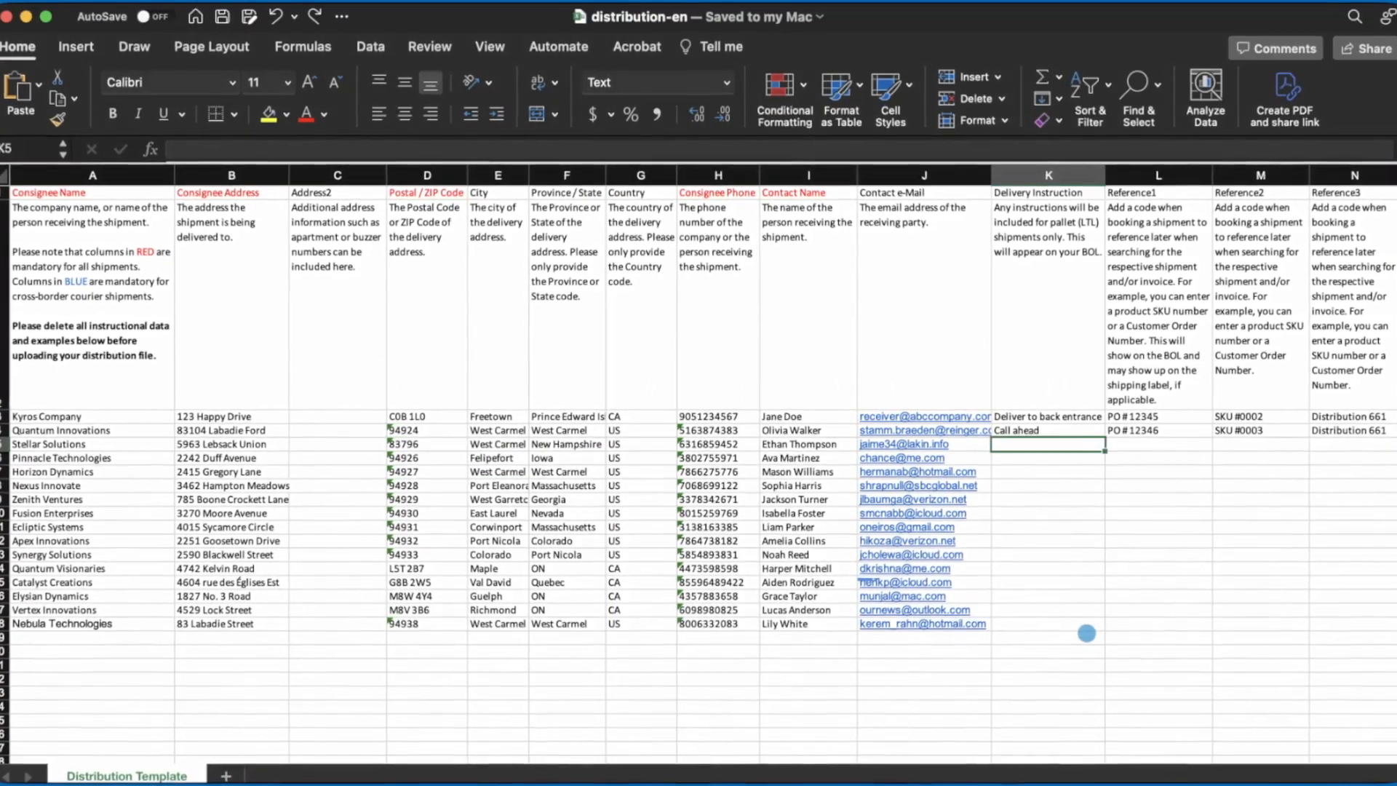
# Step: Review the remaining columns of the filled distribution-en sheet, from delivery instructions and references to taxes and tax IDs
pyautogui.hscroll(10, 1087, 633)
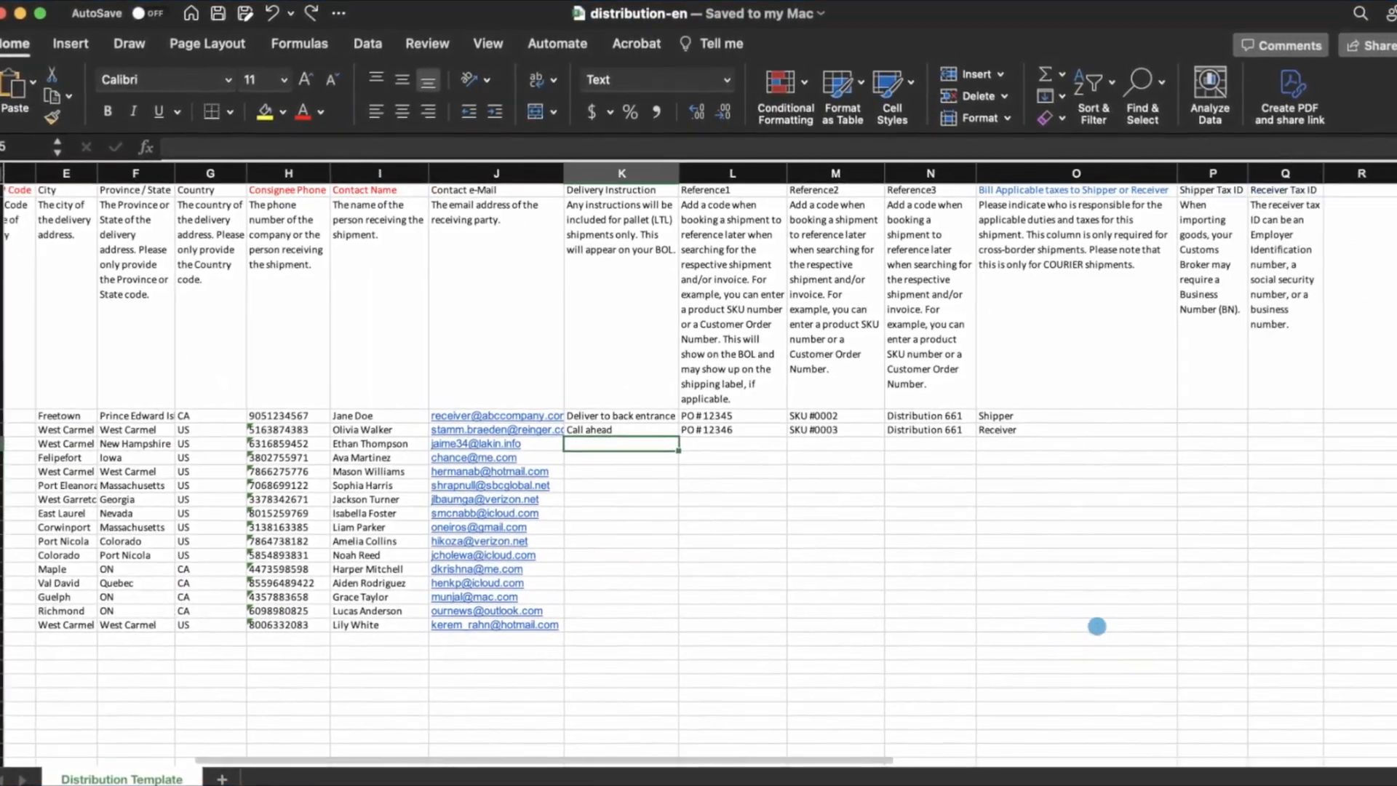
pyautogui.hscroll(3, 1097, 626)
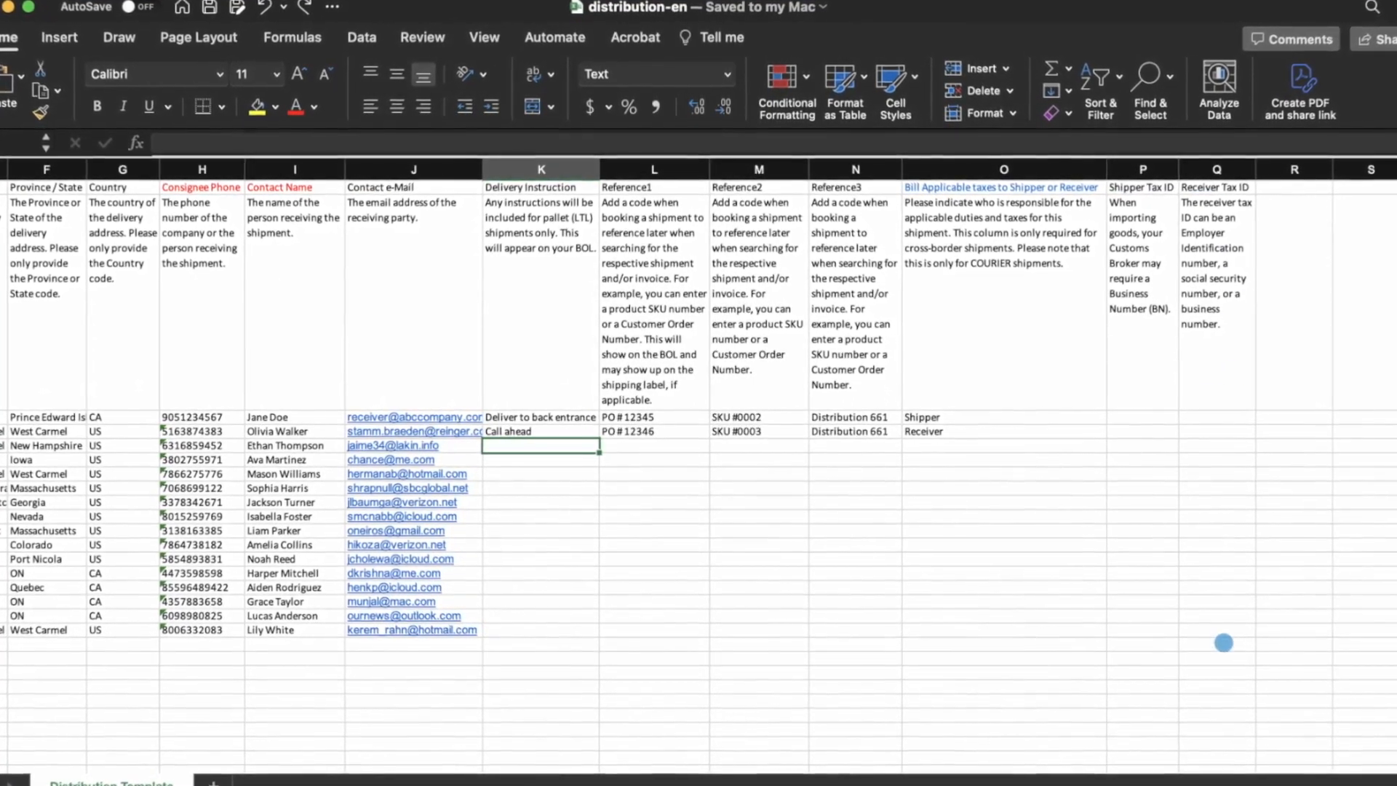
pyautogui.hscroll(-6, 1065, 636)
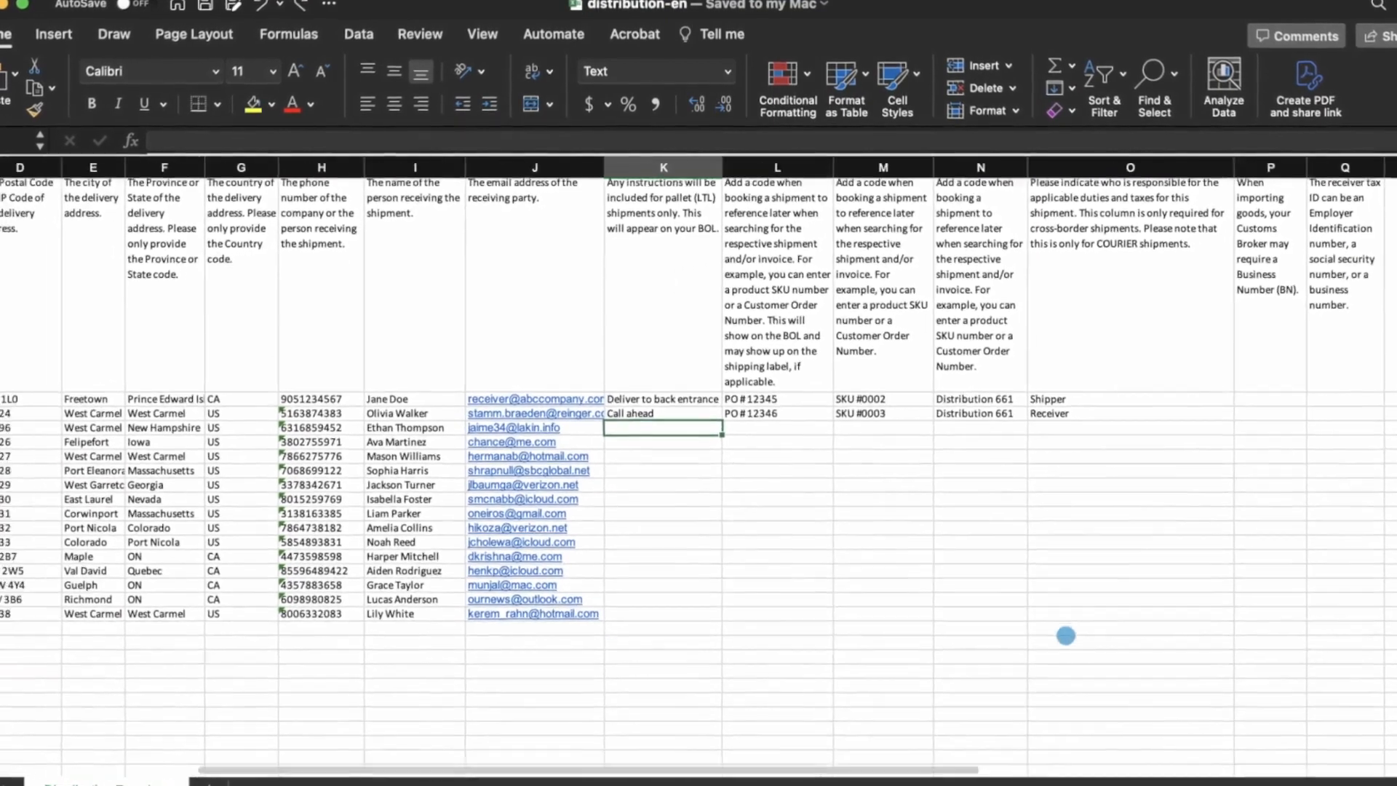
pyautogui.hscroll(-3, 1068, 637)
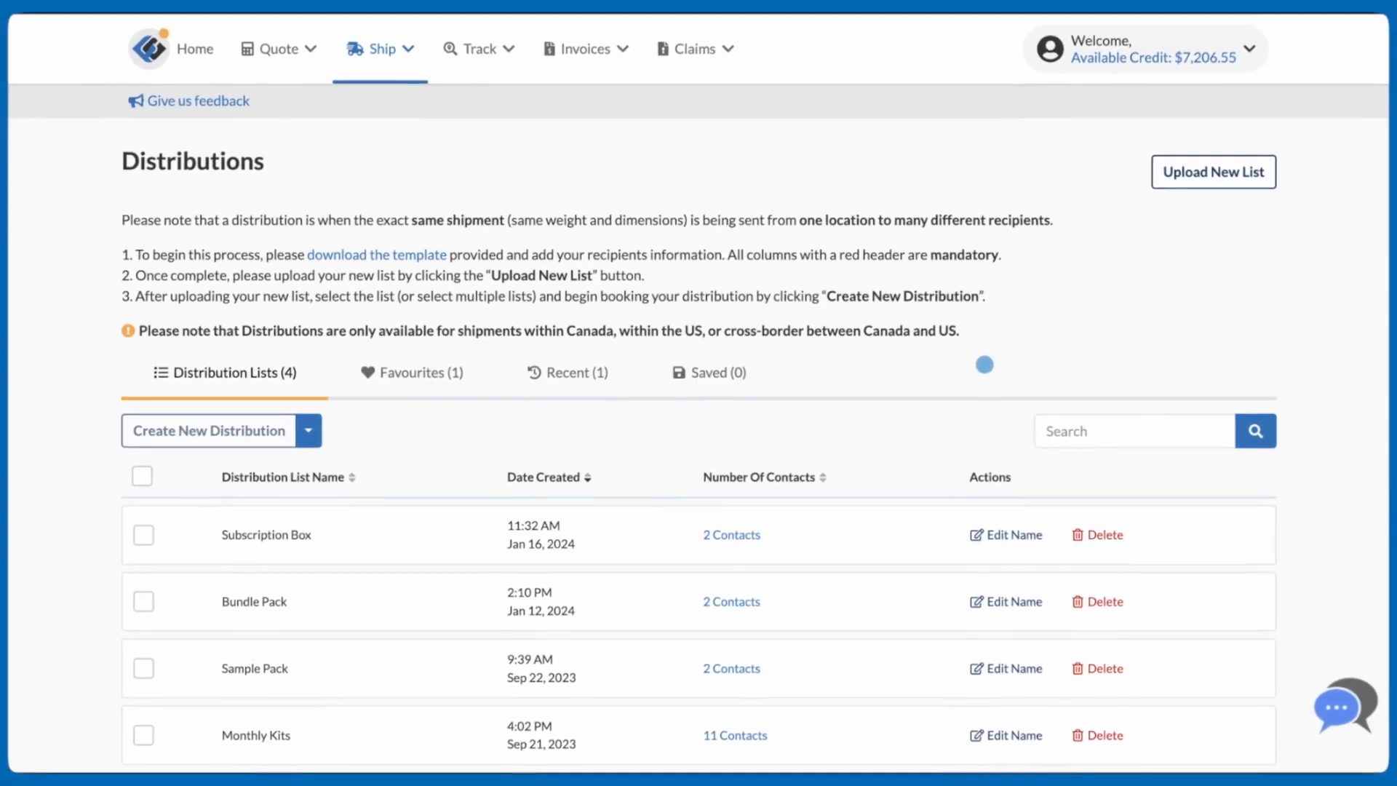
# Step: Upload distribution-en.xlsx from the Desktop as a new distribution list named 2024 Calendars
pyautogui.click(1162, 189)
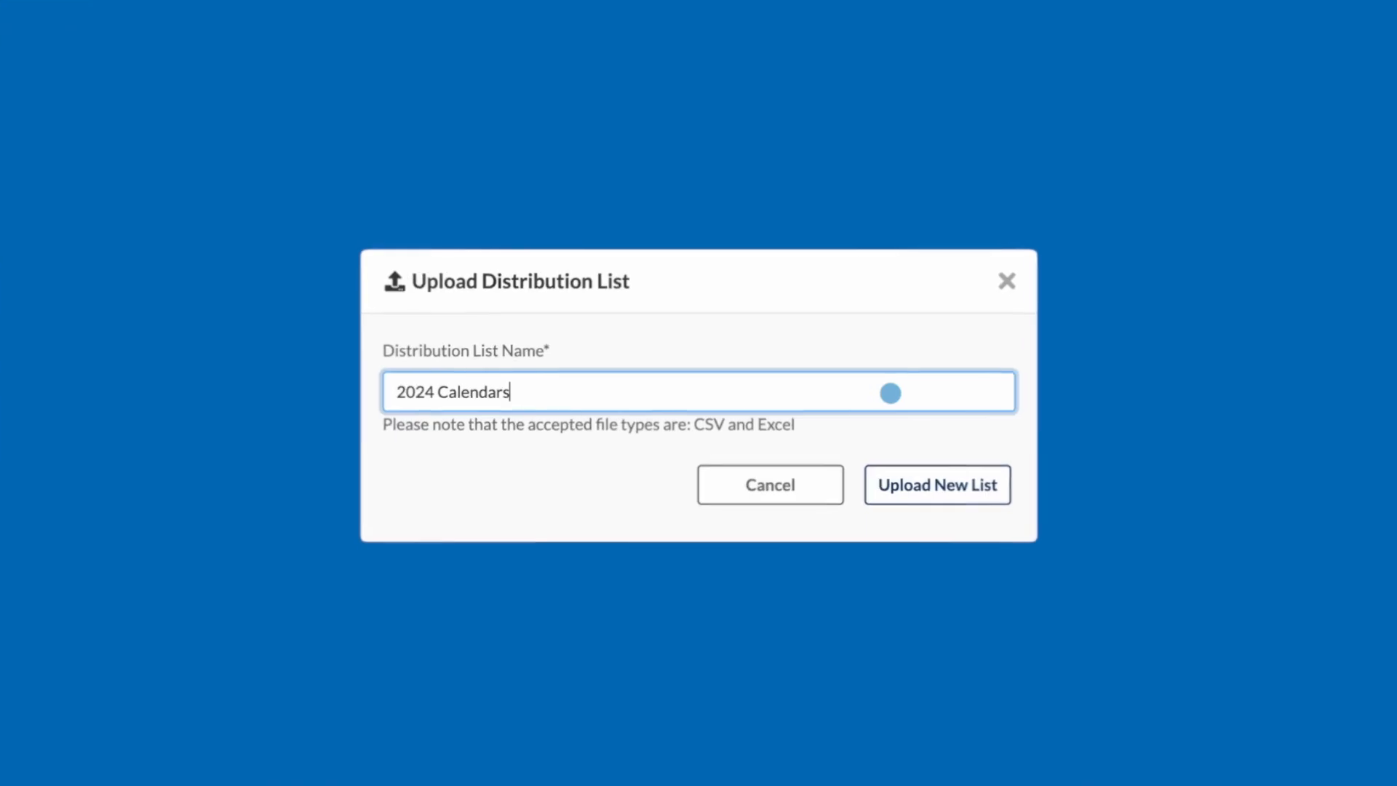
pyautogui.click(932, 486)
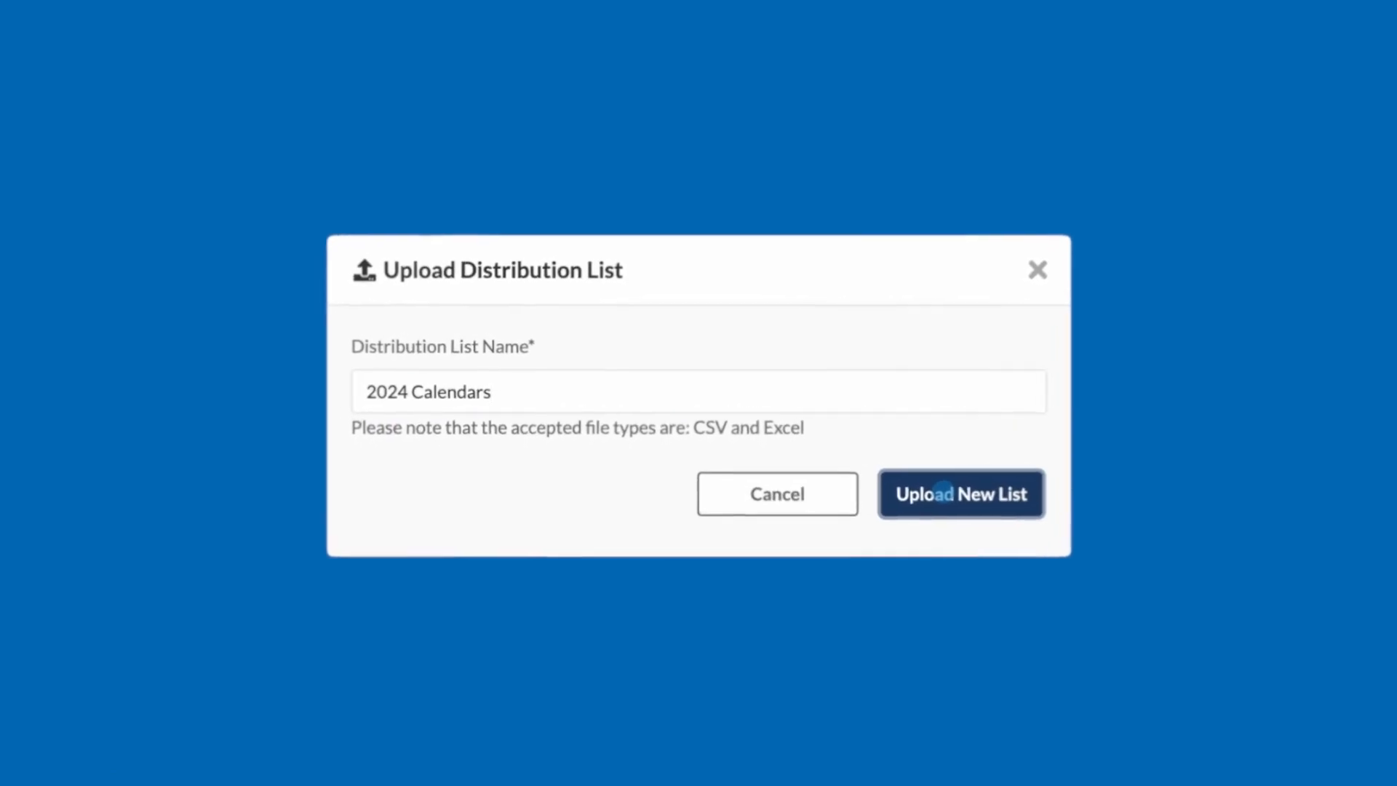
pyautogui.click(458, 270)
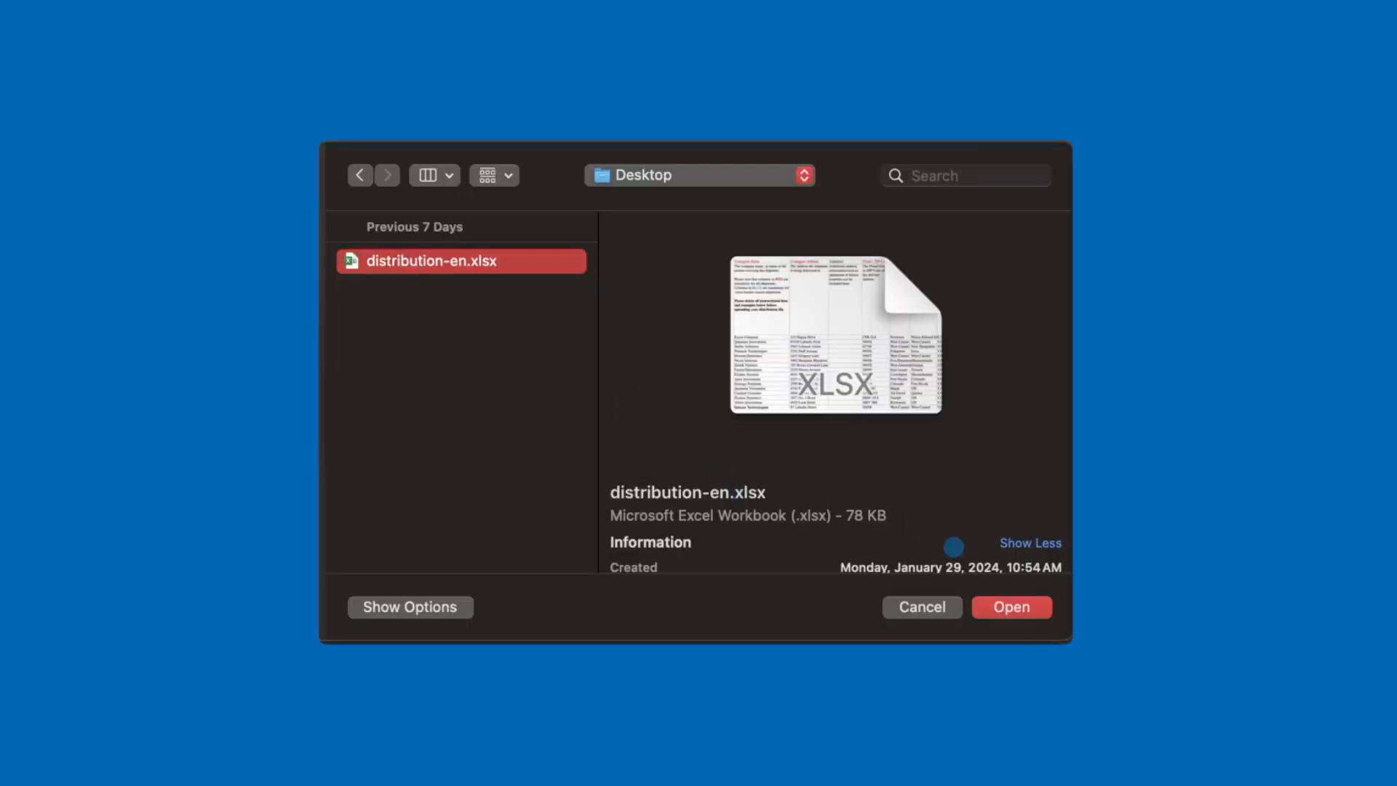
pyautogui.click(988, 603)
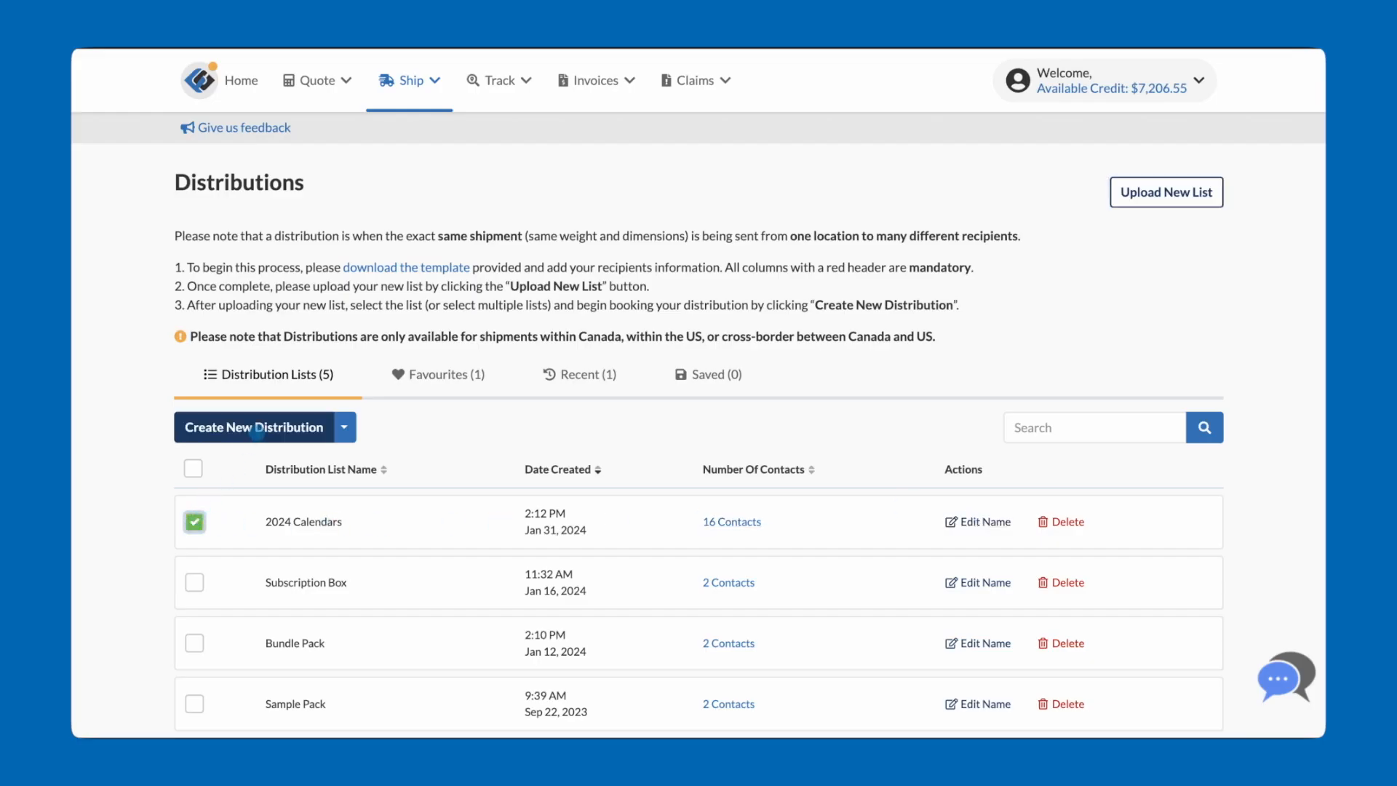
# Step: Create a new distribution from the 2024 Calendars list with packaging type Package and ship date Jan 30, 2024
pyautogui.click(256, 428)
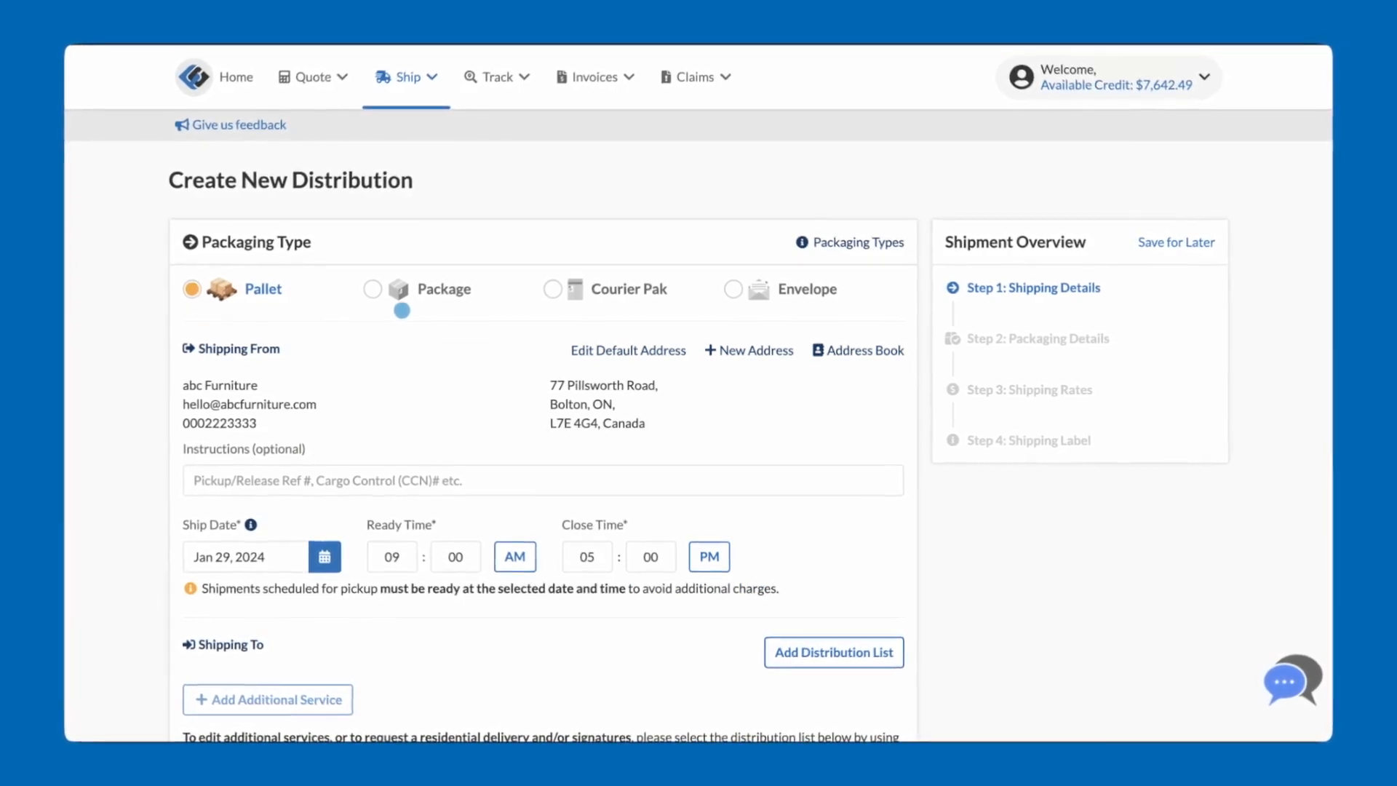
pyautogui.click(373, 289)
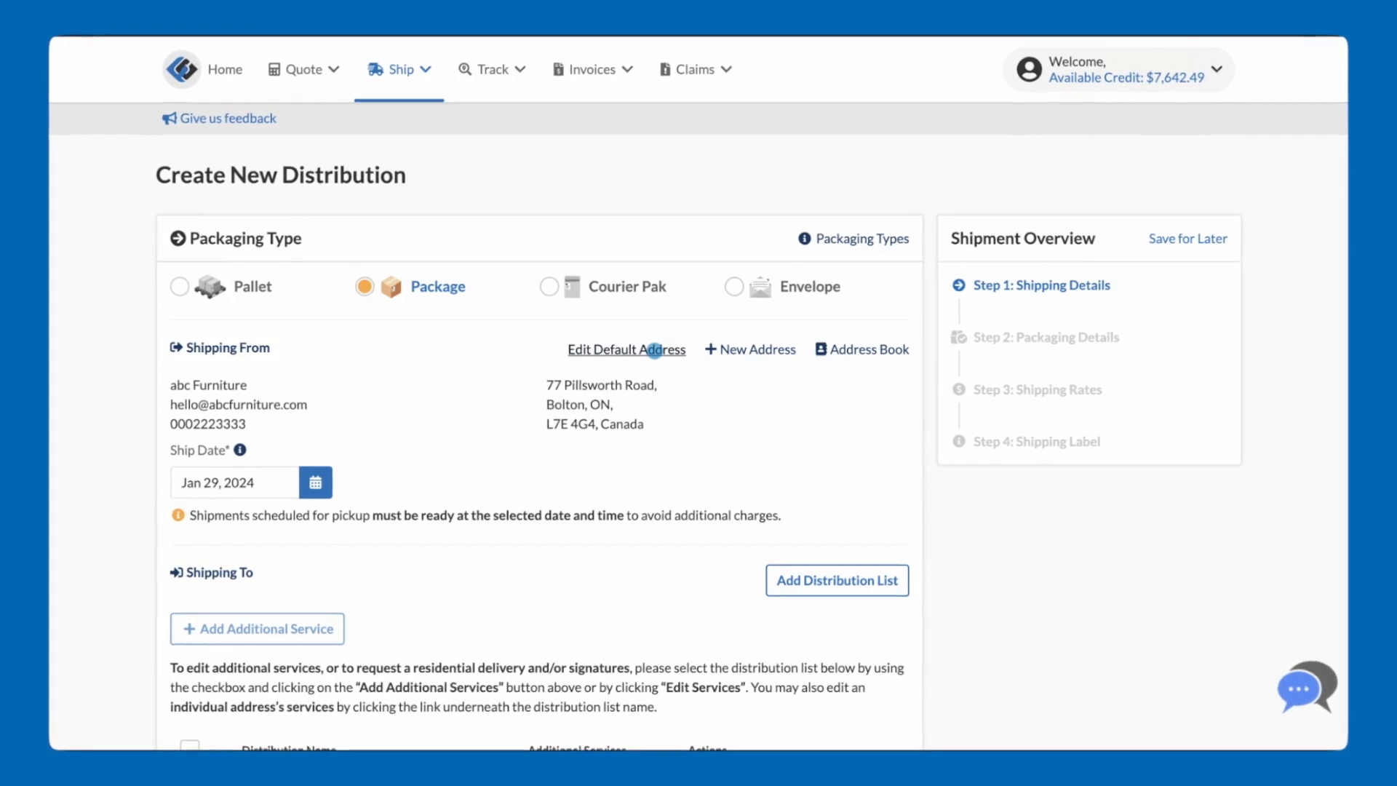
pyautogui.click(314, 482)
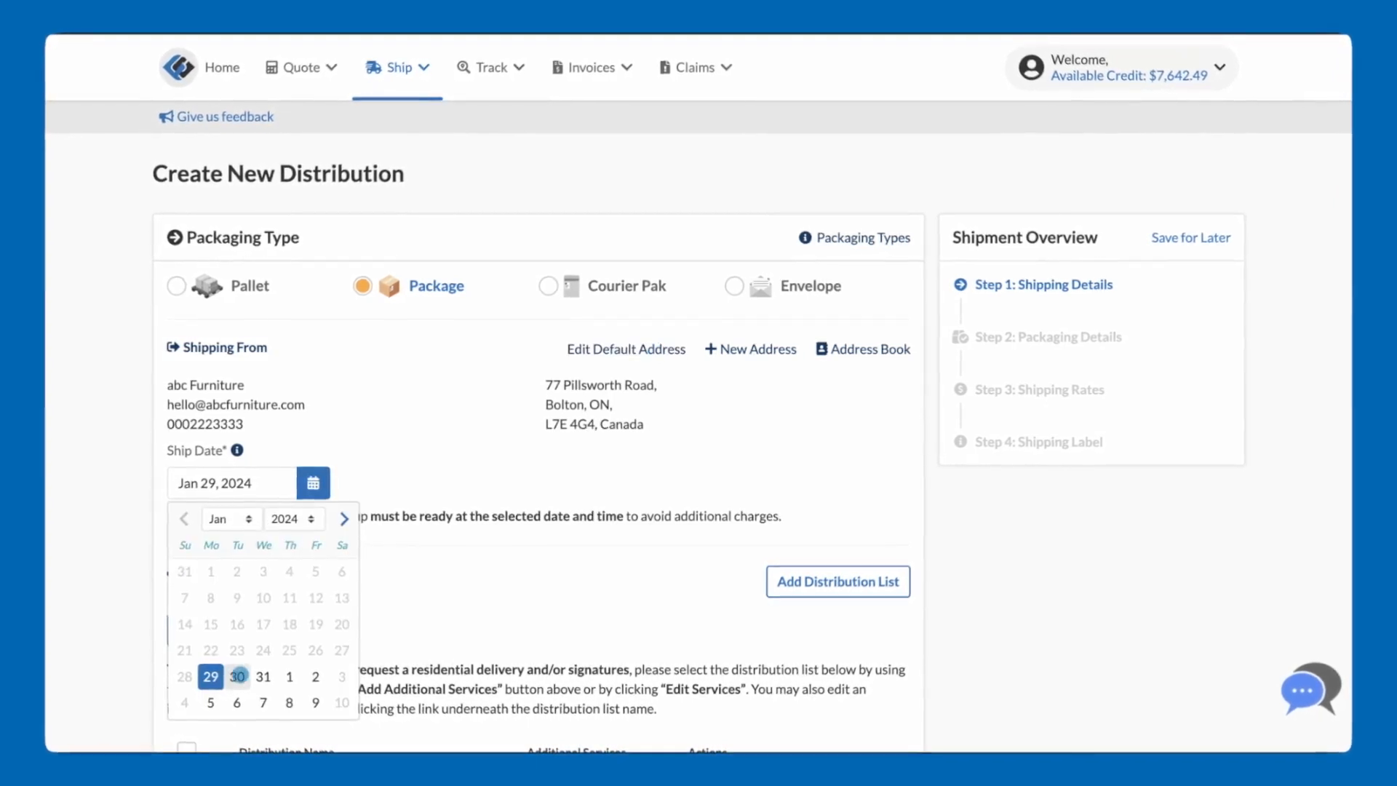
pyautogui.click(237, 673)
# Step: Expand the 2024 Calendars addresses and set the services for Nexus Innovate to No Signature Required
pyautogui.scroll(-4, 330, 573)
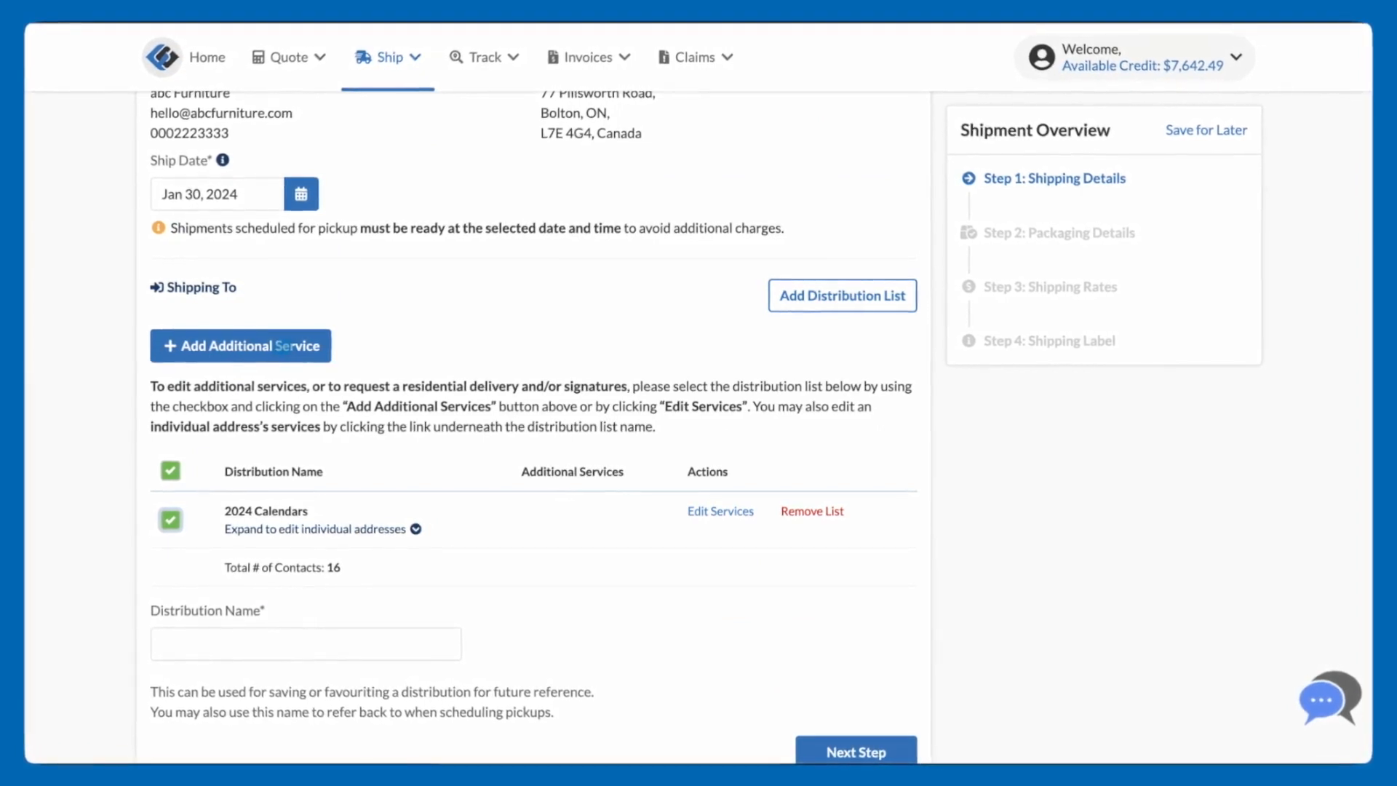
pyautogui.scroll(-1, 405, 502)
pyautogui.click(412, 503)
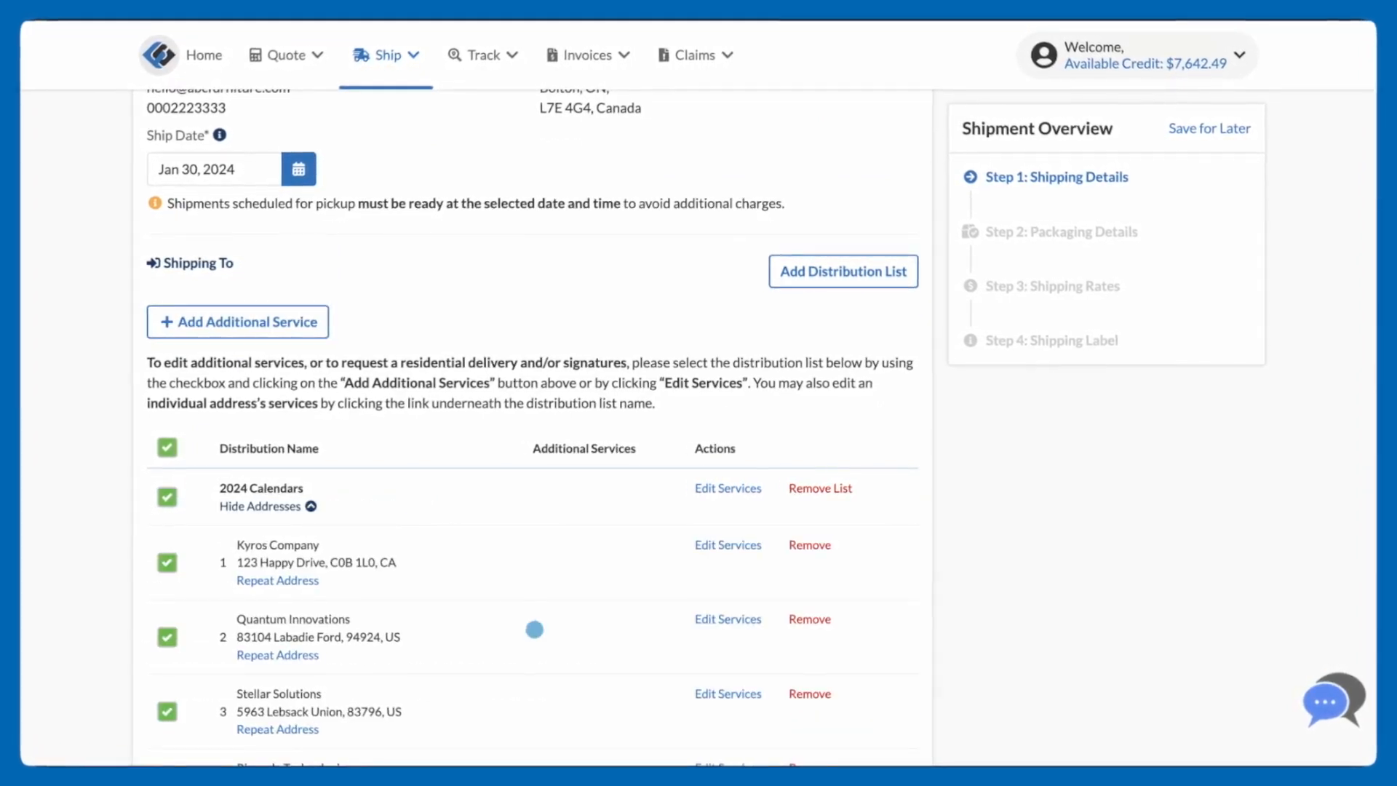
pyautogui.scroll(-2, 535, 629)
pyautogui.scroll(-3, 534, 629)
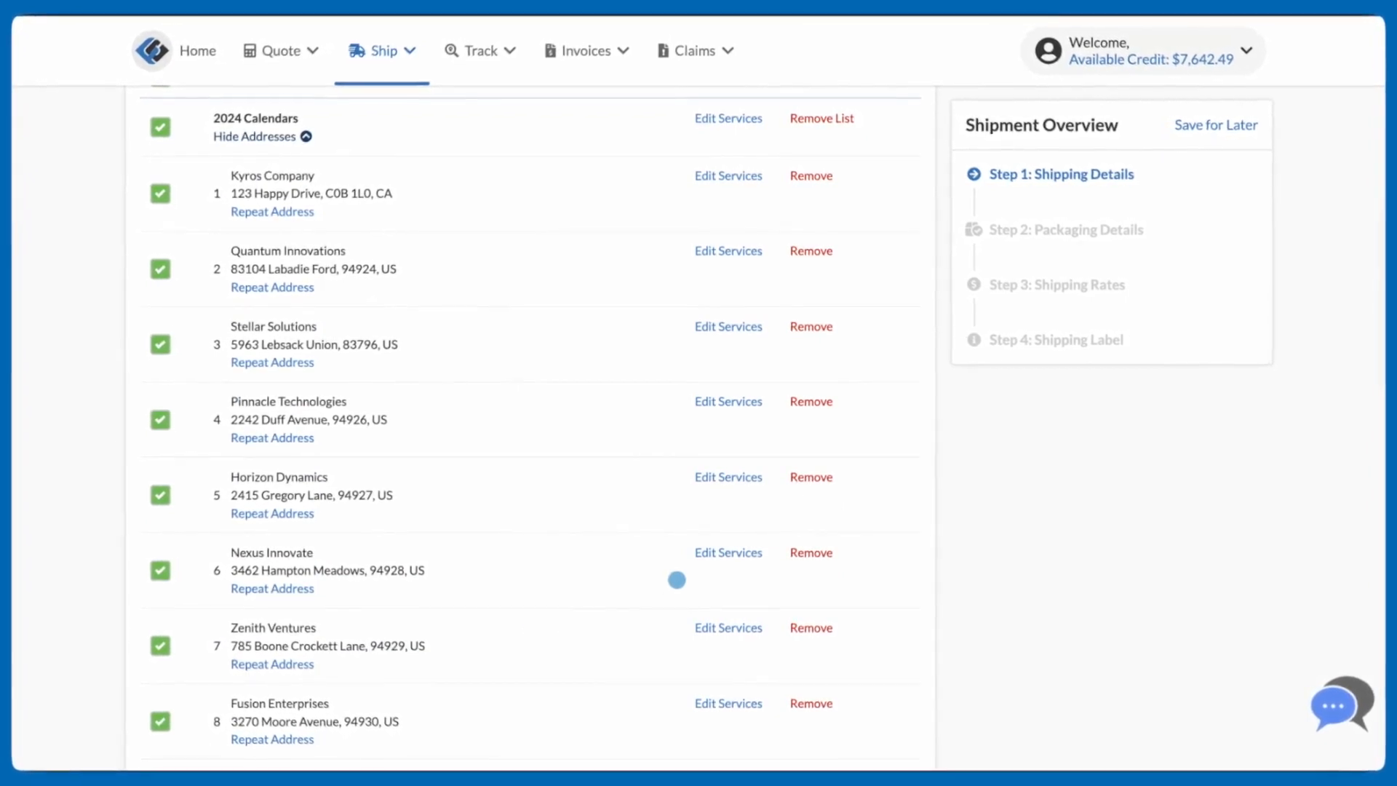
pyautogui.click(717, 551)
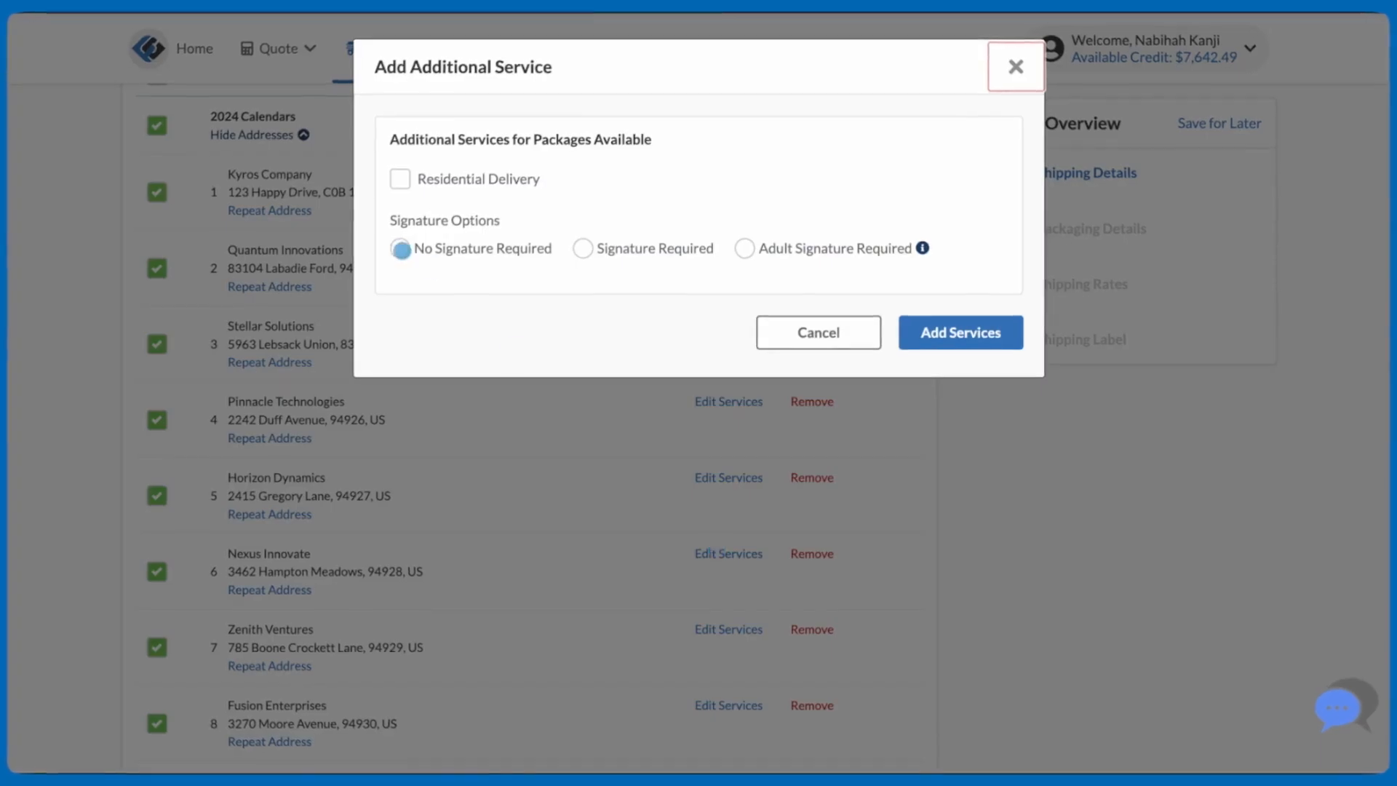
pyautogui.click(402, 249)
pyautogui.click(918, 331)
# Step: Remove Fusion Enterprises from the recipients, name the distribution Batch 01 and continue to the packaging details
pyautogui.scroll(-2, 574, 602)
pyautogui.click(805, 597)
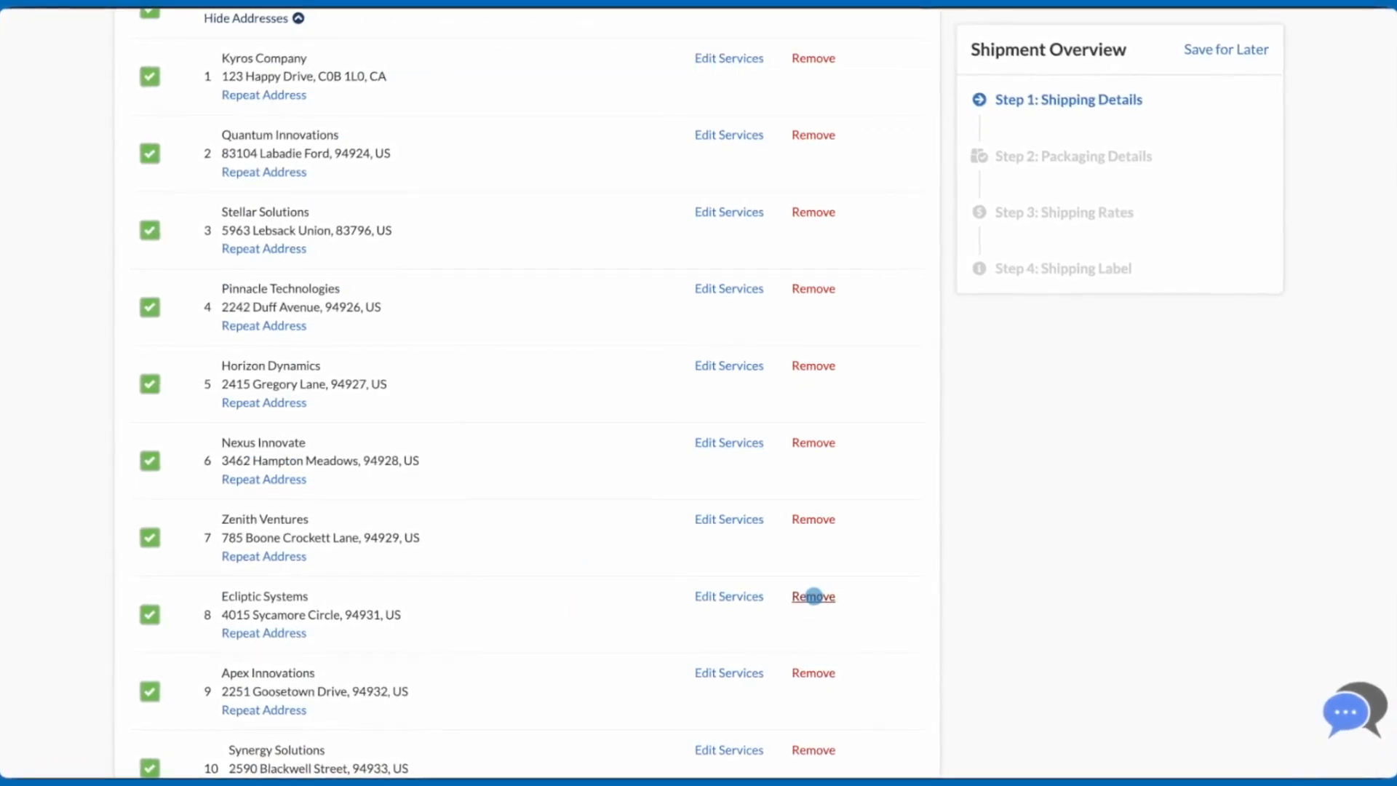
pyautogui.scroll(-10, 630, 609)
pyautogui.click(377, 574)
pyautogui.write('Batch 01')
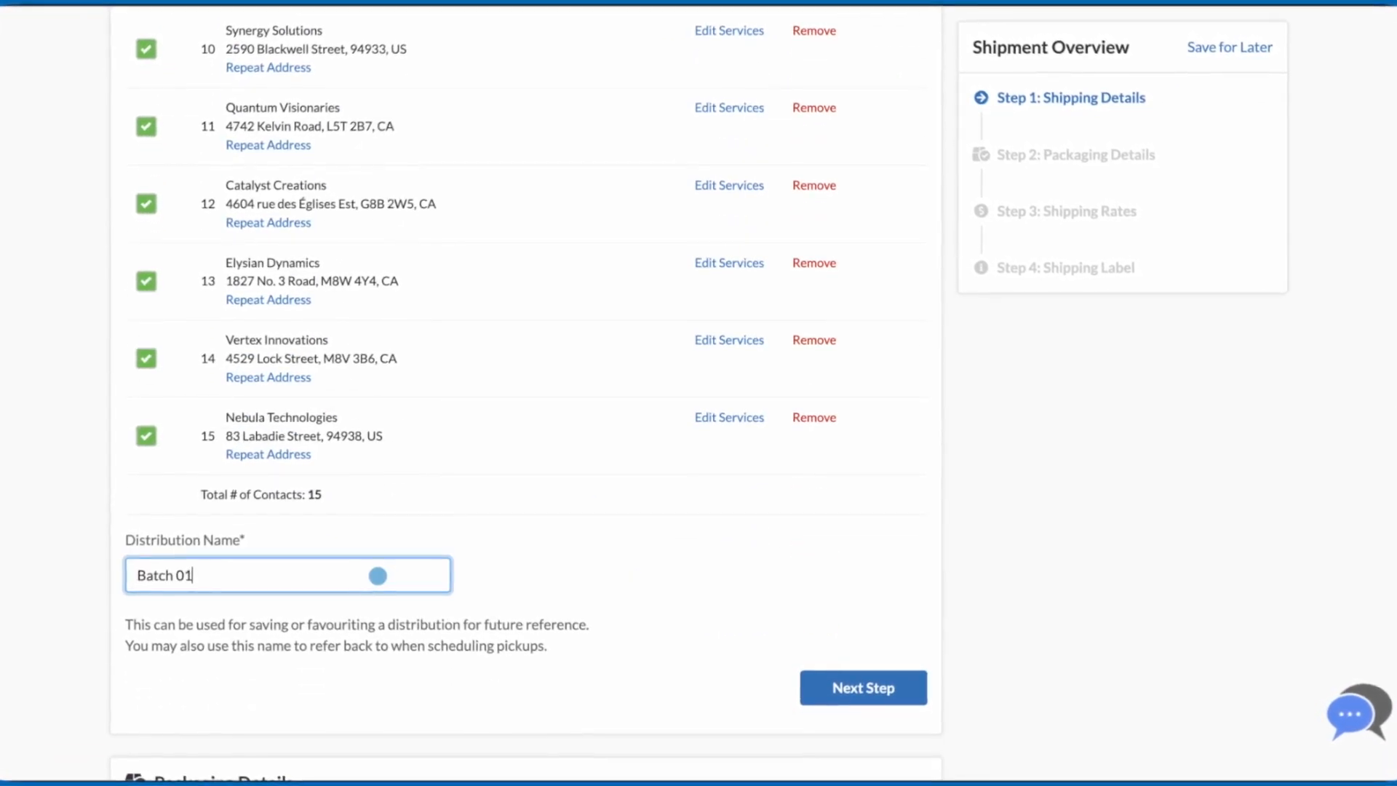
pyautogui.click(863, 687)
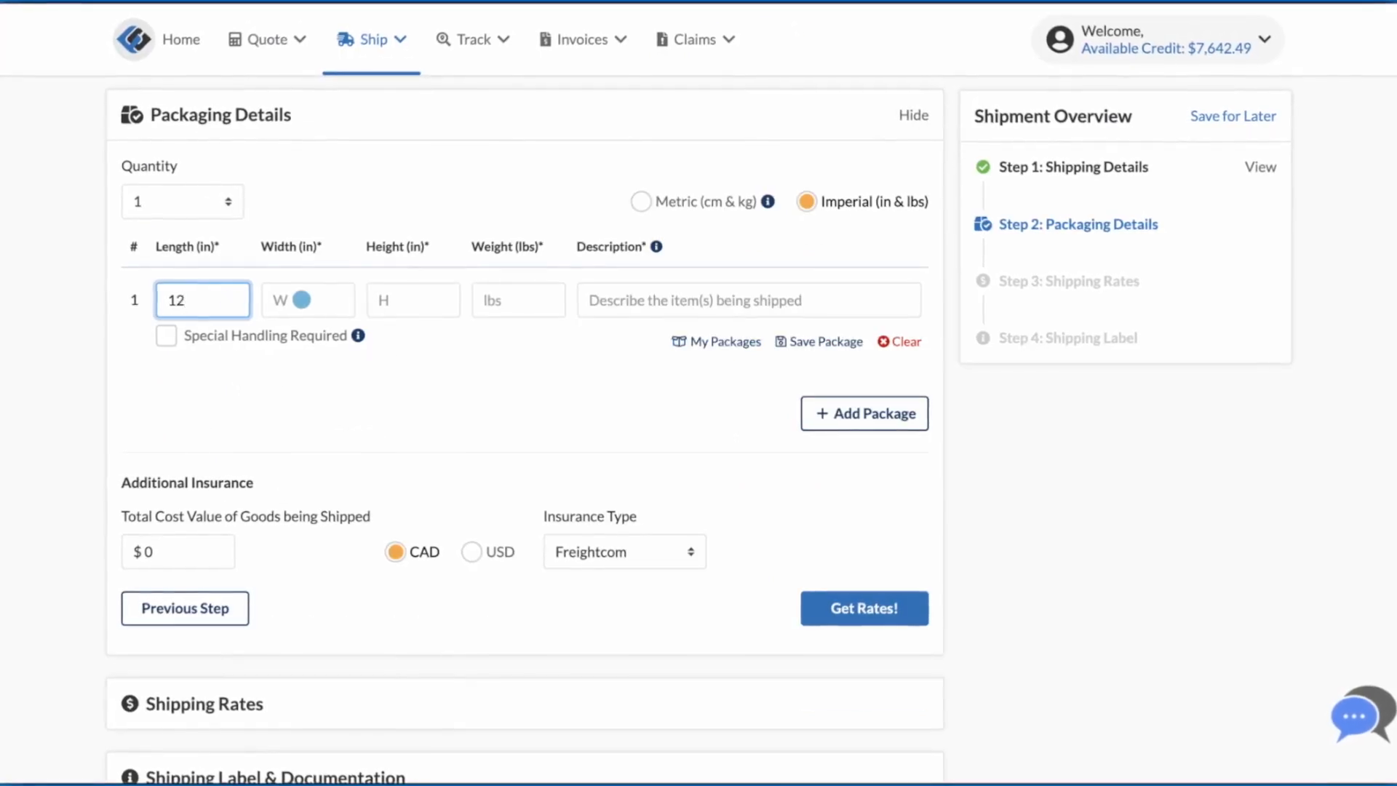
# Step: Enter the package details: 12 × 10 × 6 in, weight 5 lbs, description Calendar
pyautogui.write('6')
pyautogui.click(508, 301)
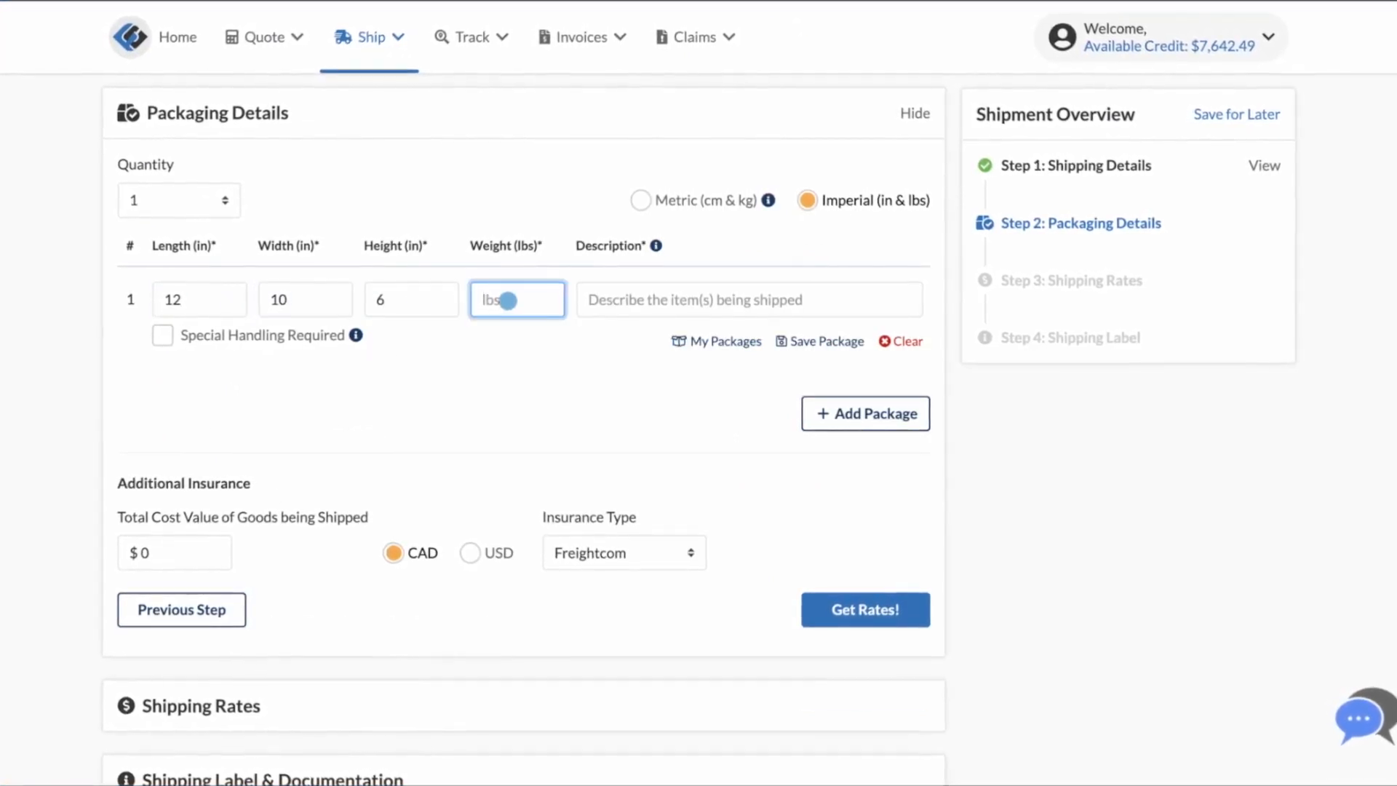
pyautogui.write('5')
pyautogui.click(594, 299)
pyautogui.write('Calen')
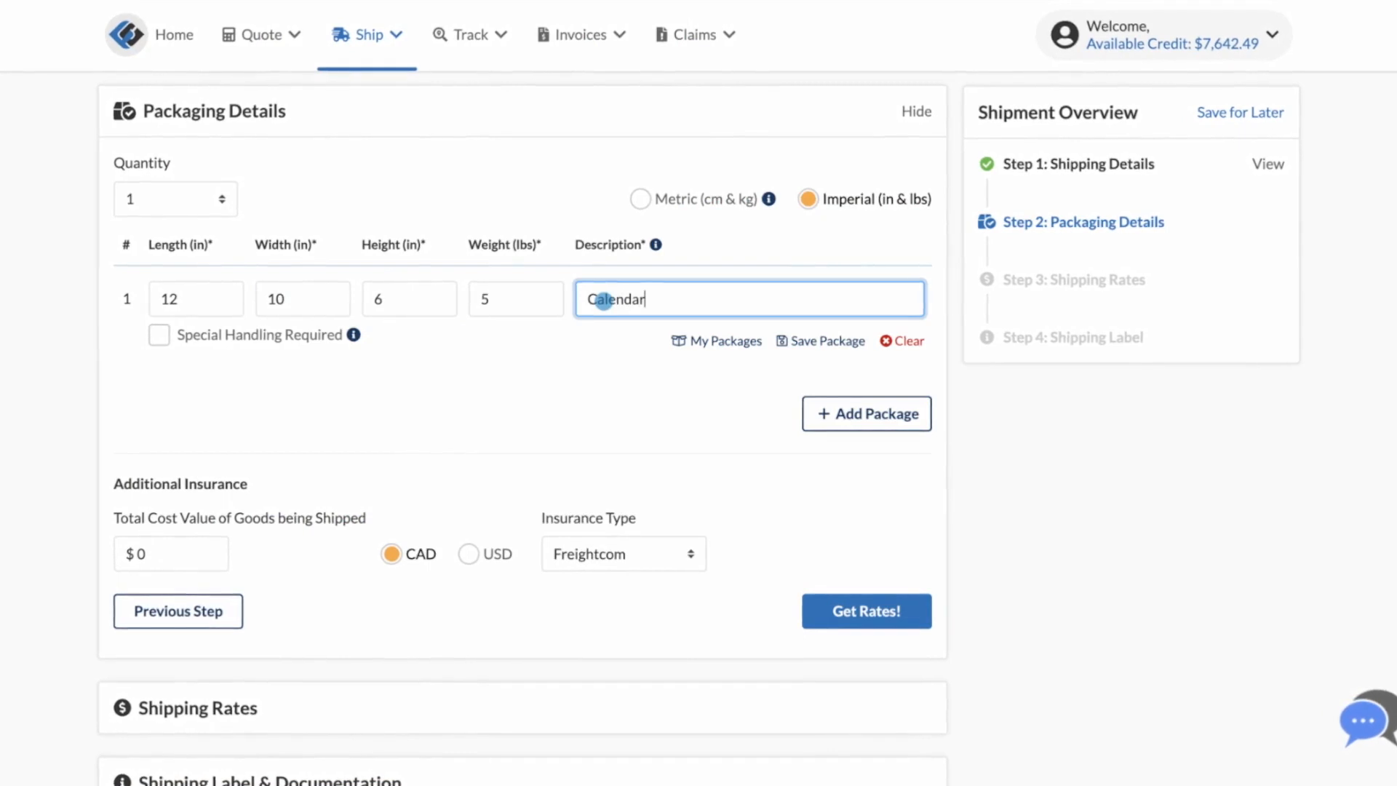
pyautogui.write('dar')
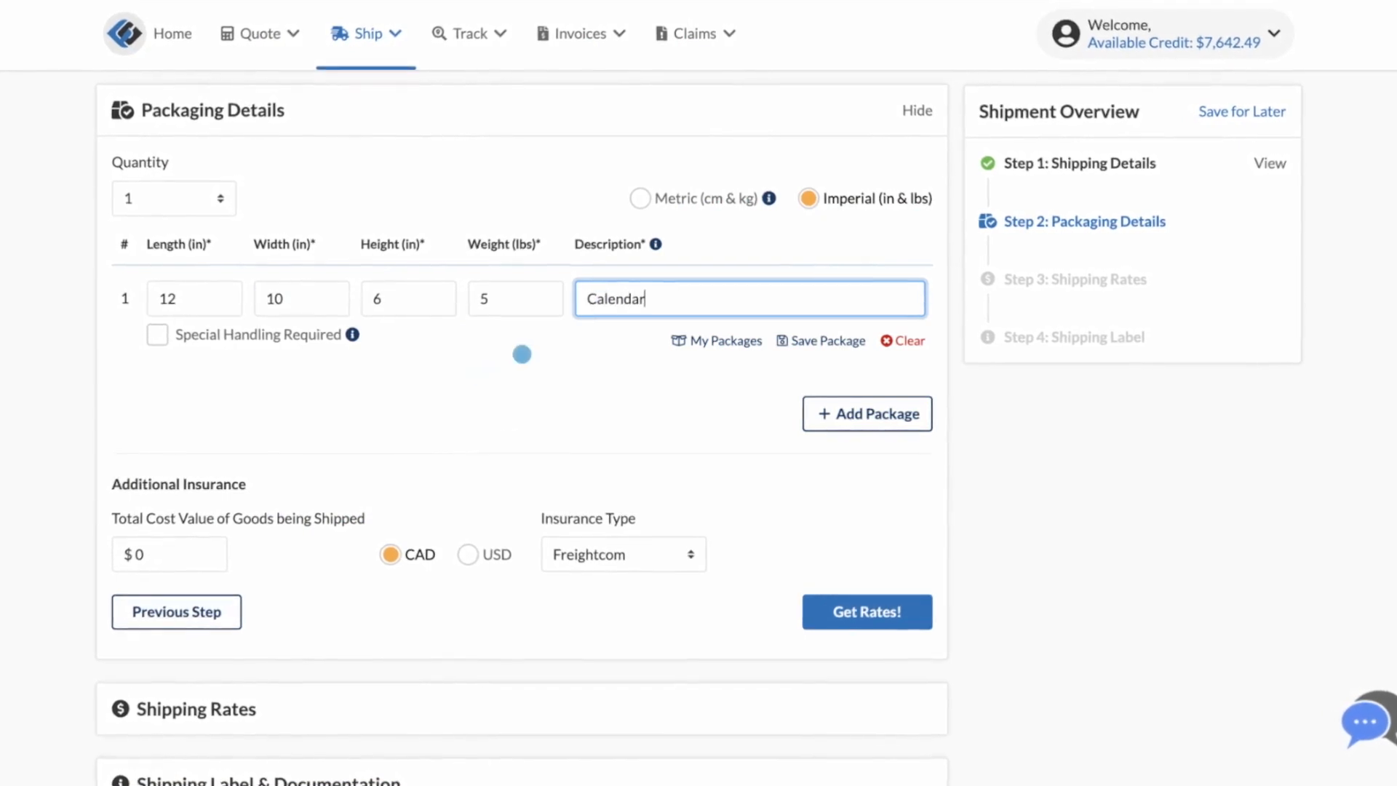
# Step: Insure the goods for $1,000 CAD with Freightcom and accept the insurance terms
pyautogui.click(165, 553)
pyautogui.write('1,000')
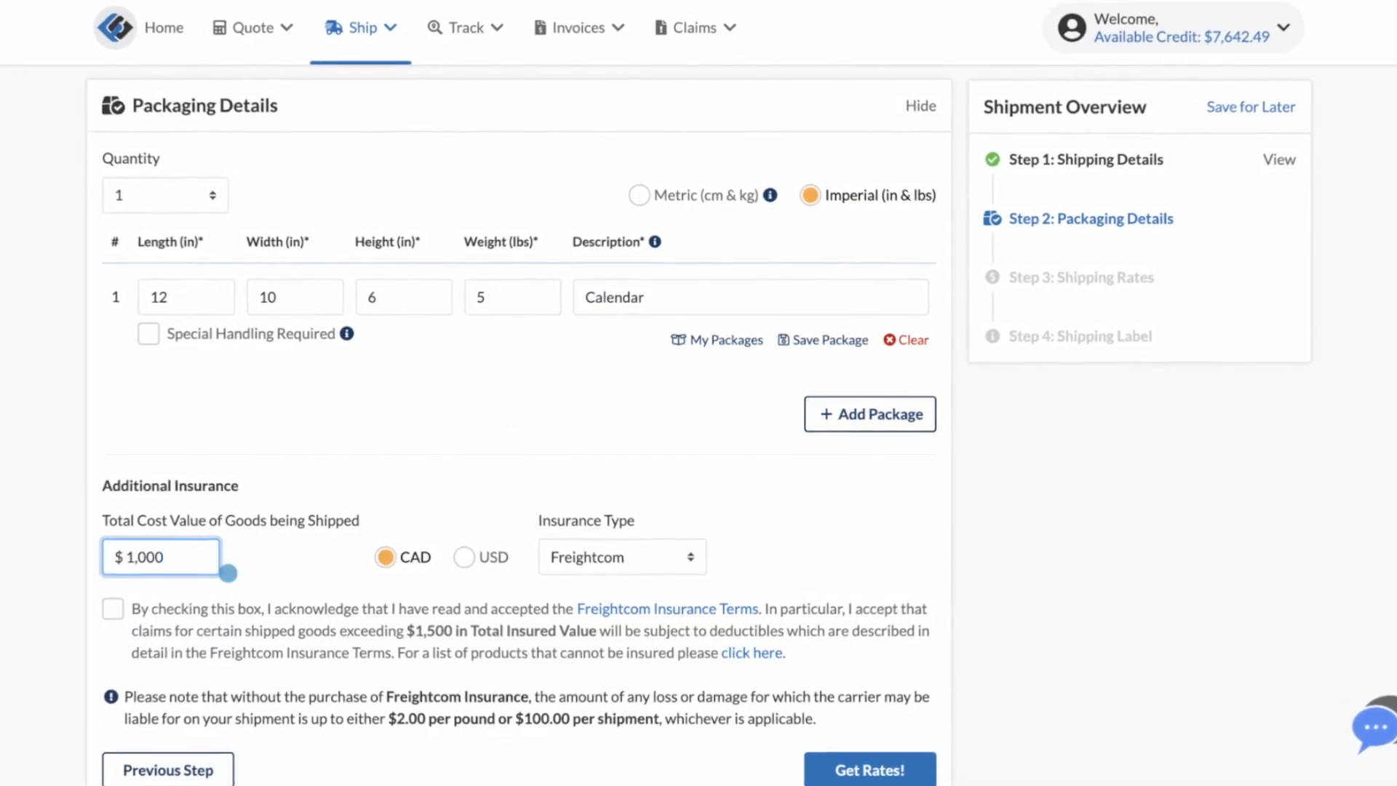
pyautogui.click(116, 608)
pyautogui.scroll(-4, 150, 627)
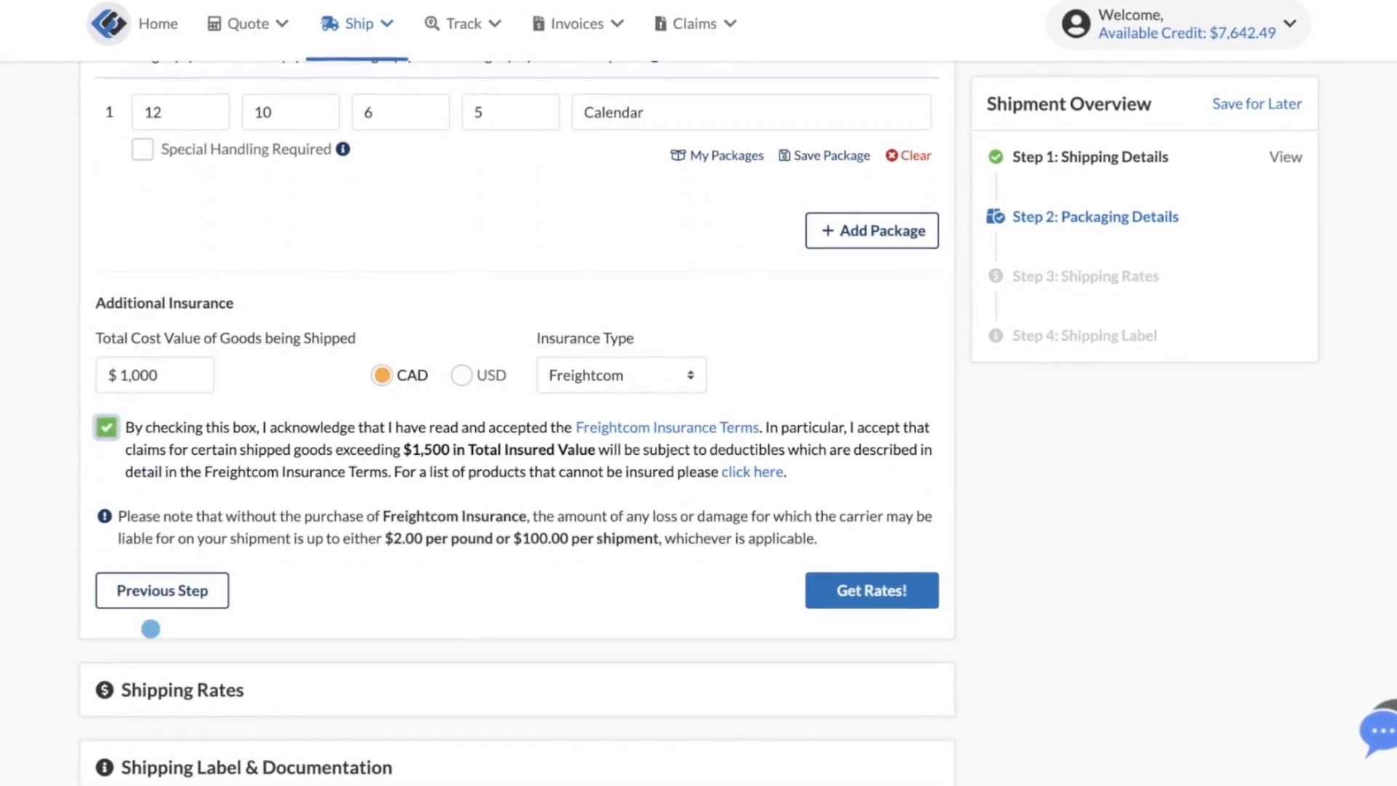
# Step: Calculate rates with all carriers enabled and show the rates with quickest delivery
pyautogui.click(845, 589)
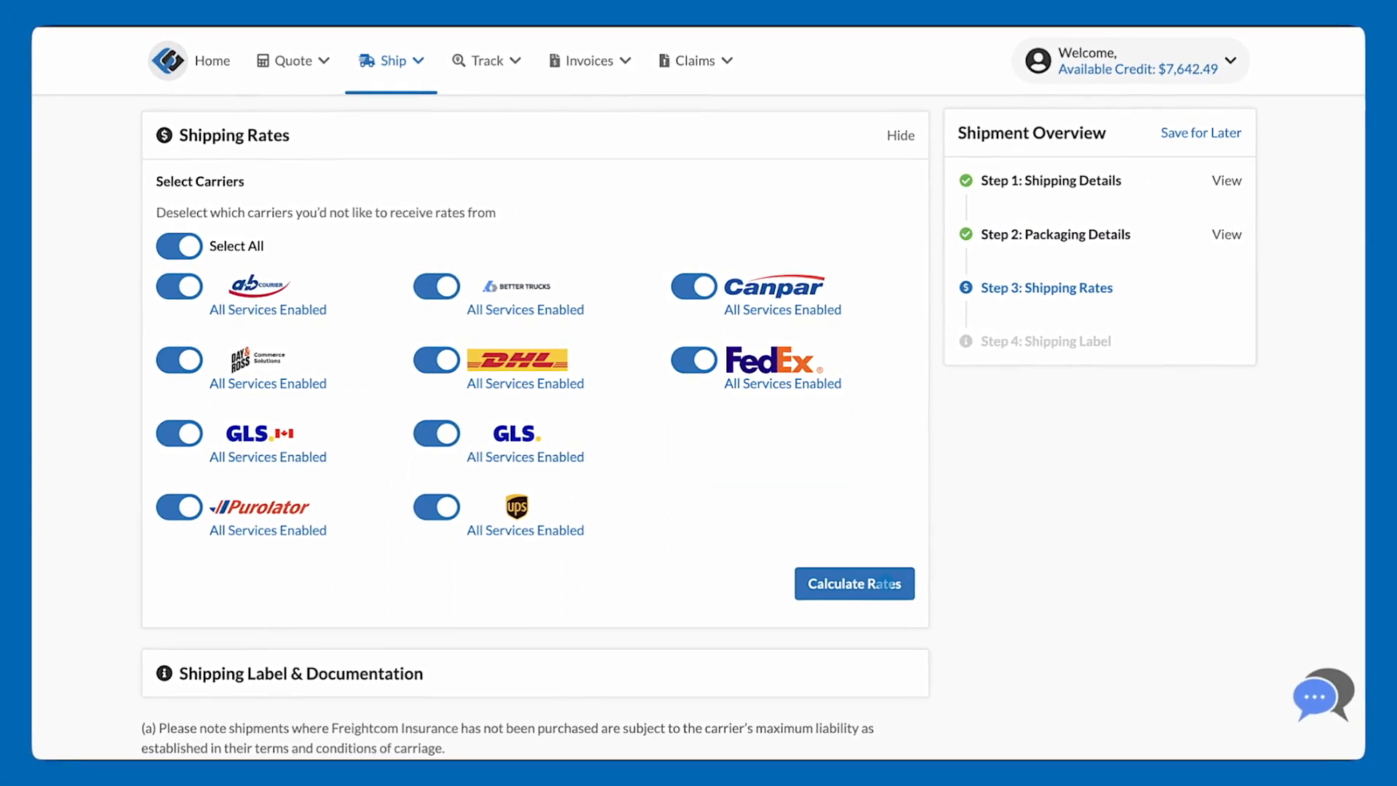
pyautogui.click(889, 586)
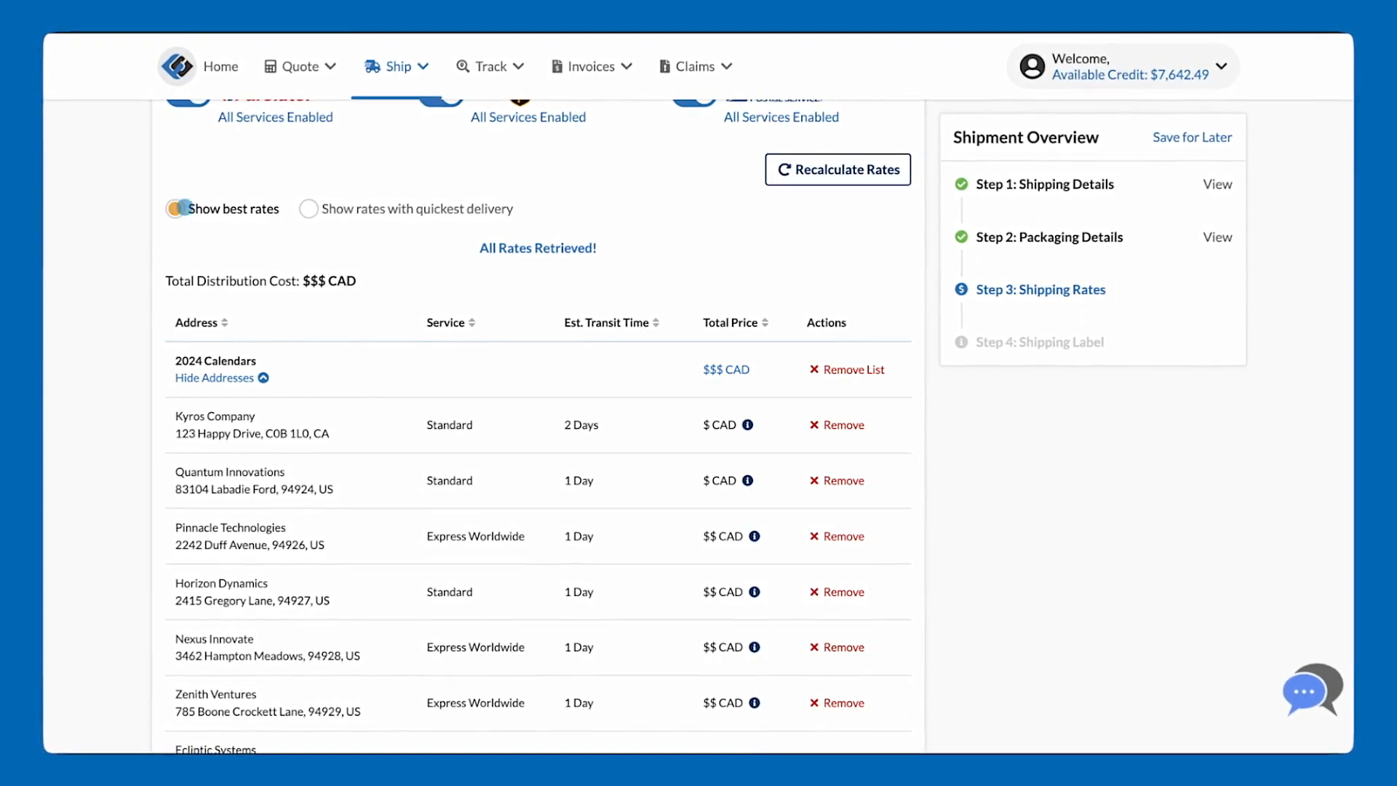
pyautogui.click(310, 209)
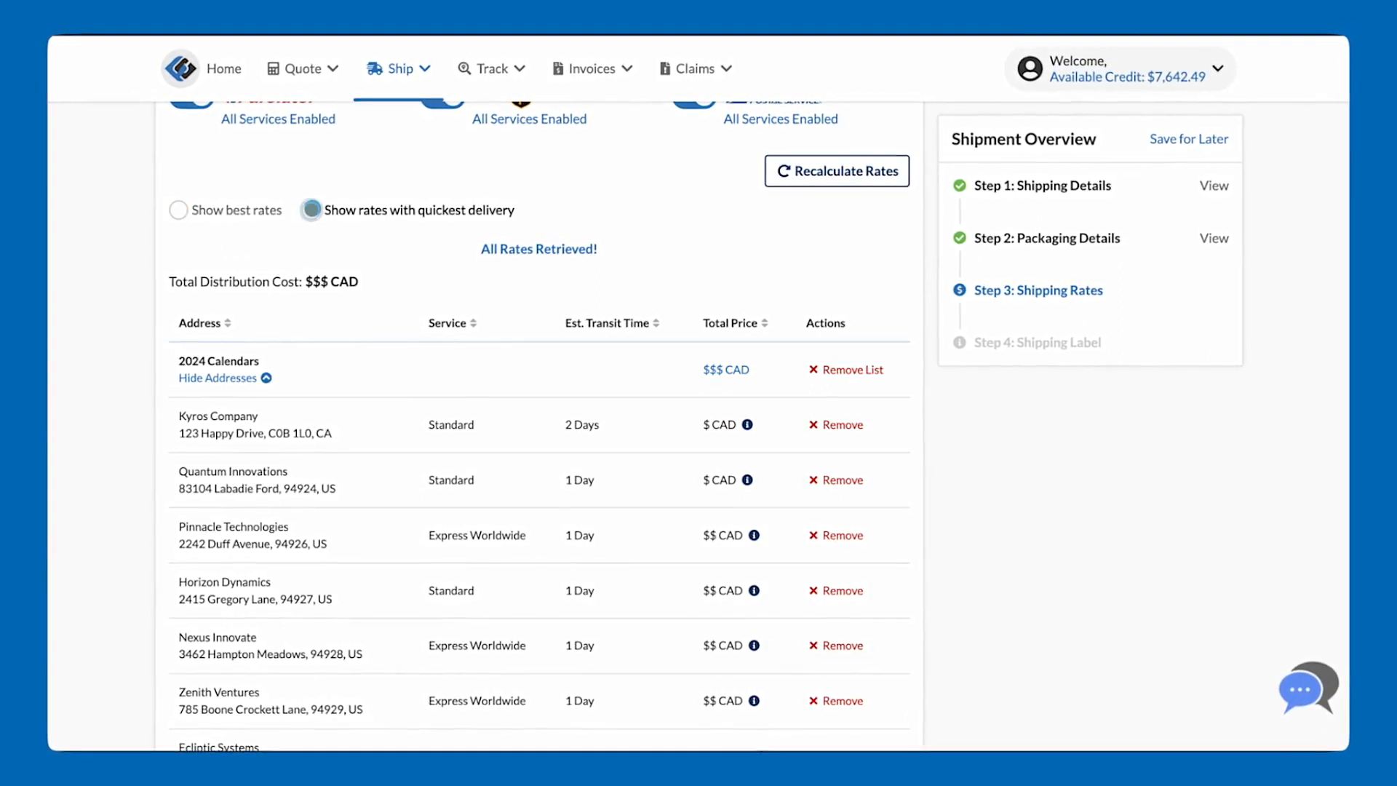
# Step: Fill in the customs invoice item with product name 2024 Calendars, HS code 001, origin Canada and weight 5 lbs
pyautogui.scroll(-10, 377, 362)
pyautogui.scroll(-6, 378, 362)
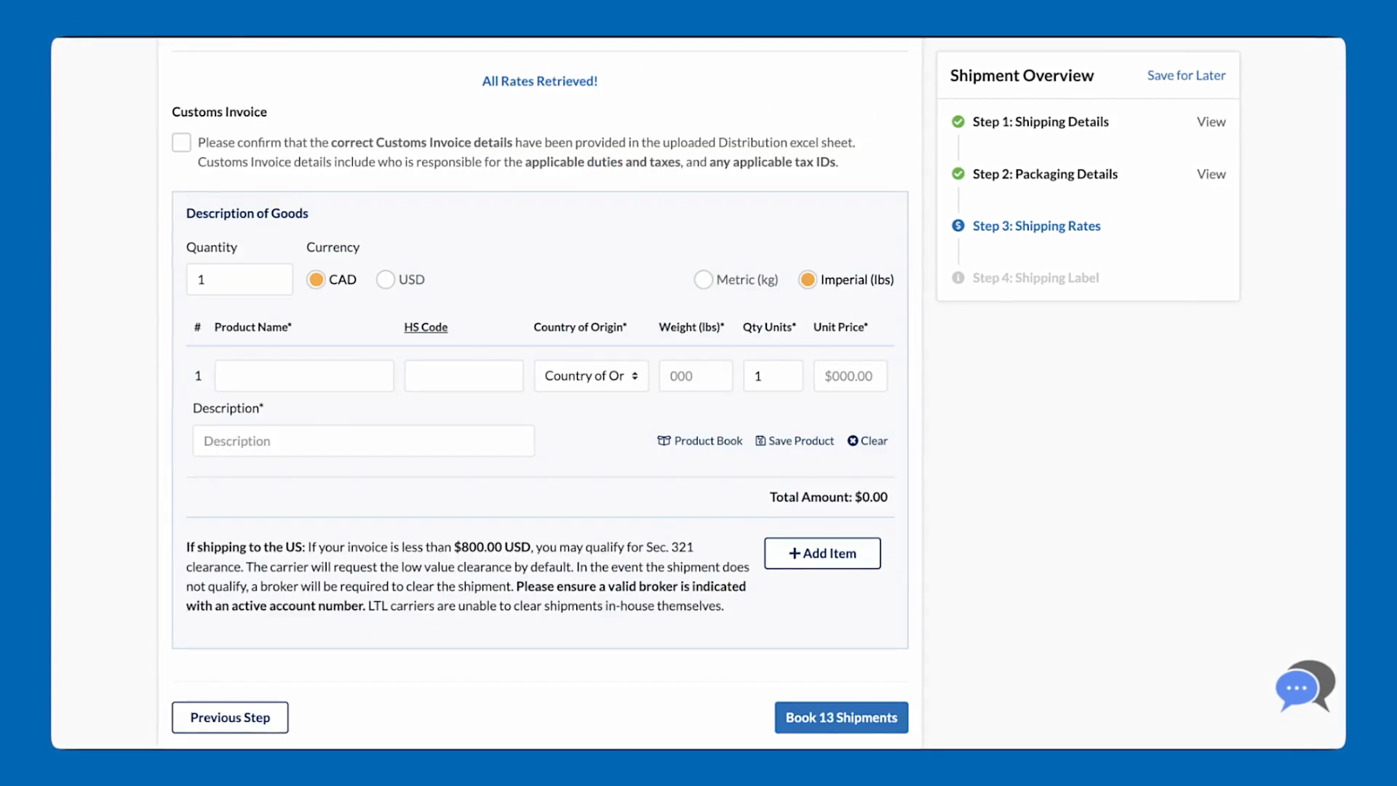
pyautogui.write('001')
pyautogui.click(598, 377)
pyautogui.click(600, 398)
pyautogui.click(693, 377)
pyautogui.write('5')
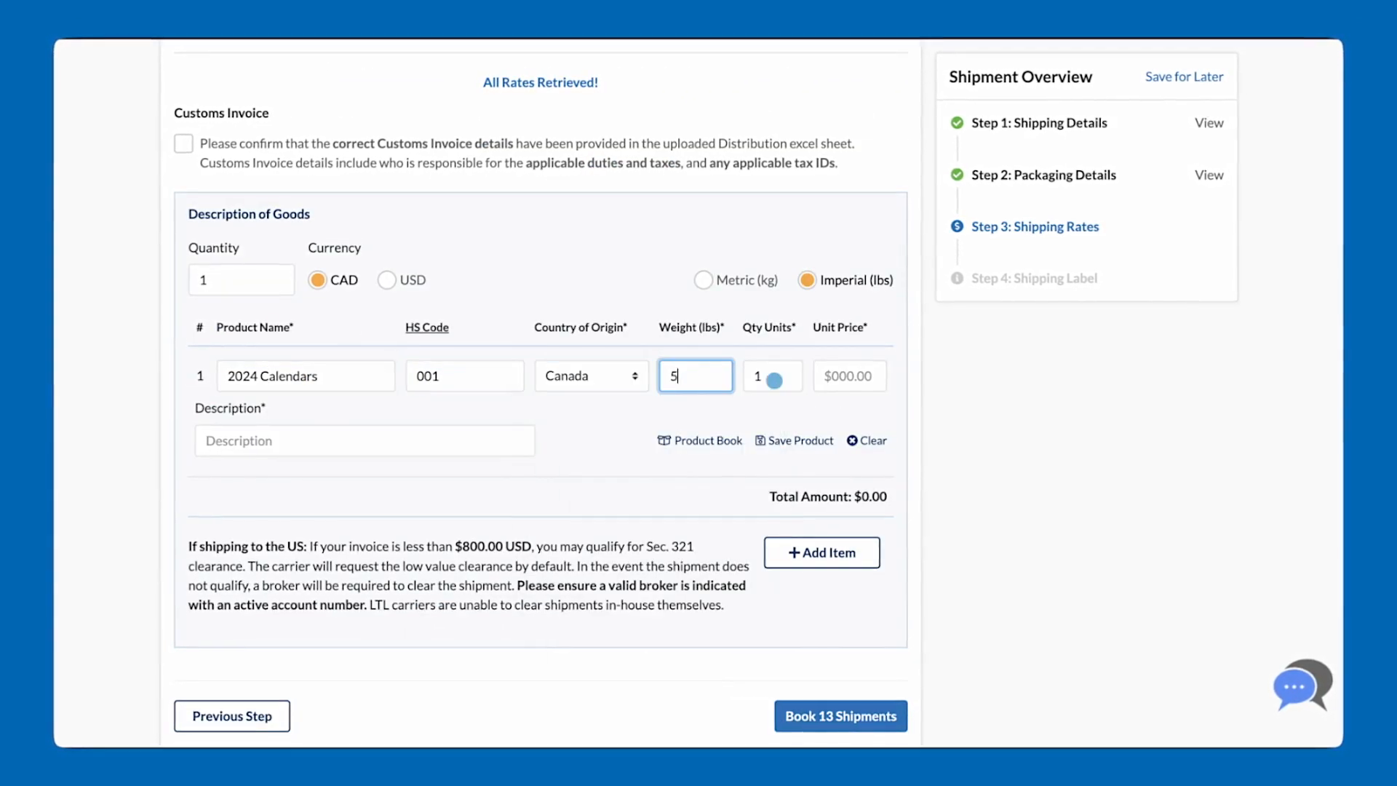
# Step: Set the customs item's unit price to $60 and description to Brown Box, confirm the customs invoice details and book the 13 shipments
pyautogui.click(852, 375)
pyautogui.write('60')
pyautogui.click(393, 439)
pyautogui.write('Brown Box')
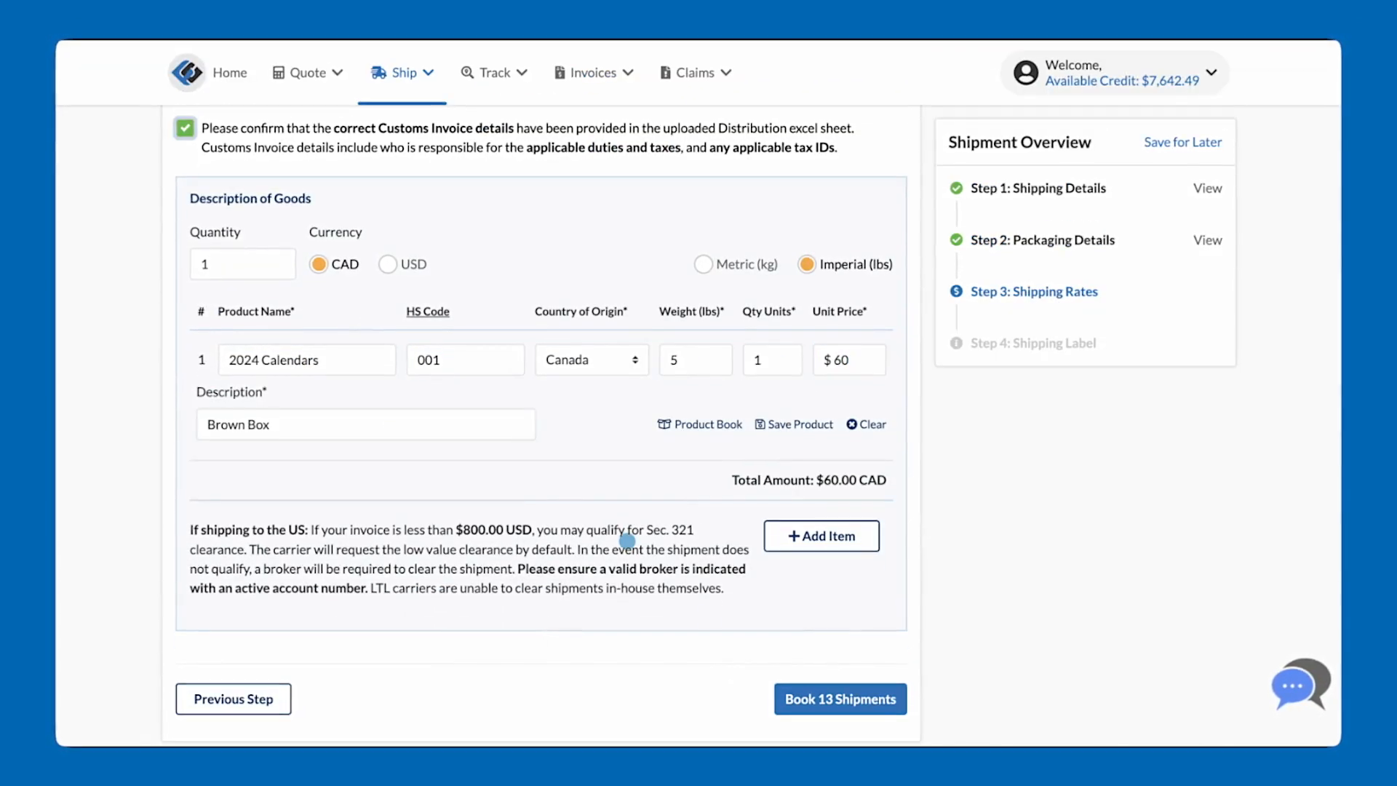
pyautogui.click(821, 698)
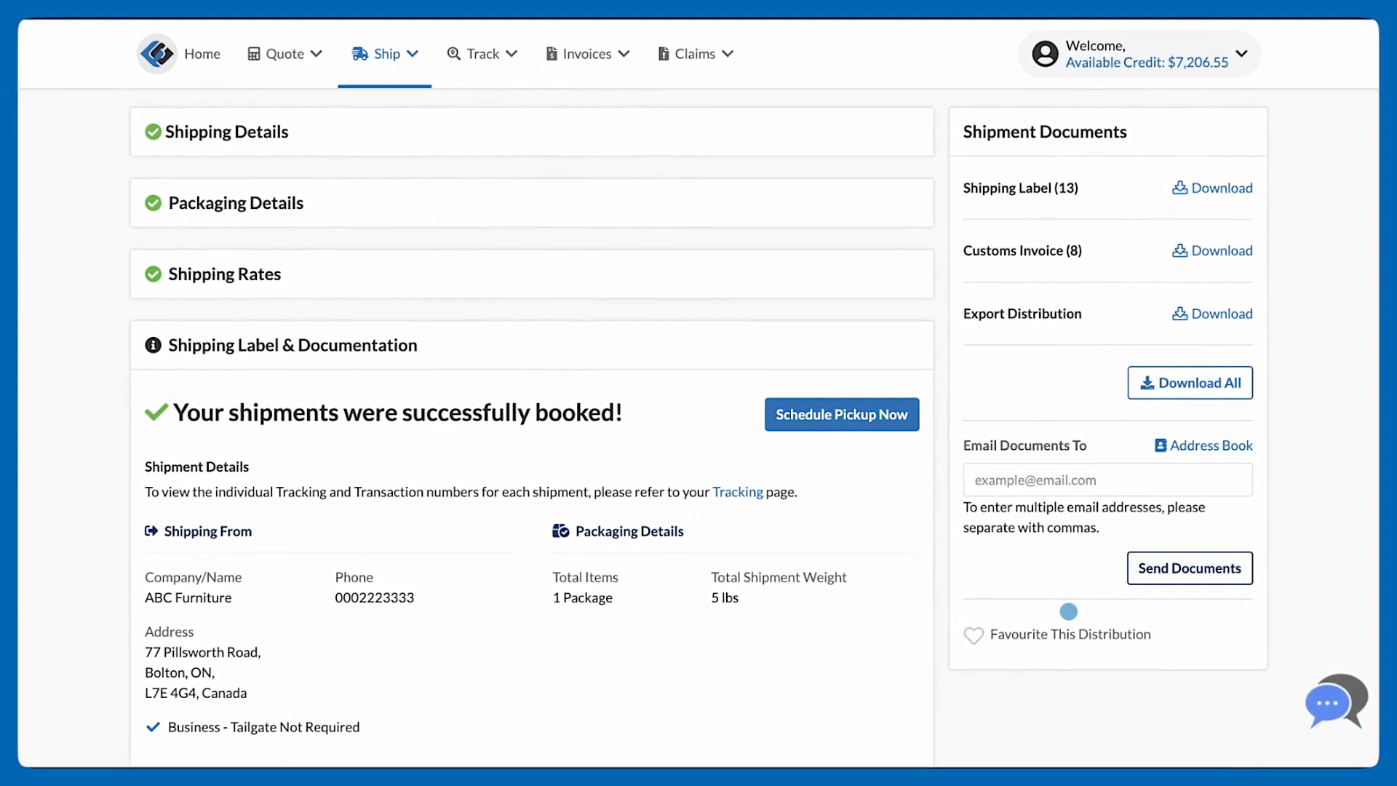
# Step: Save the booked distribution as a favourite
pyautogui.click(975, 635)
pyautogui.click(946, 214)
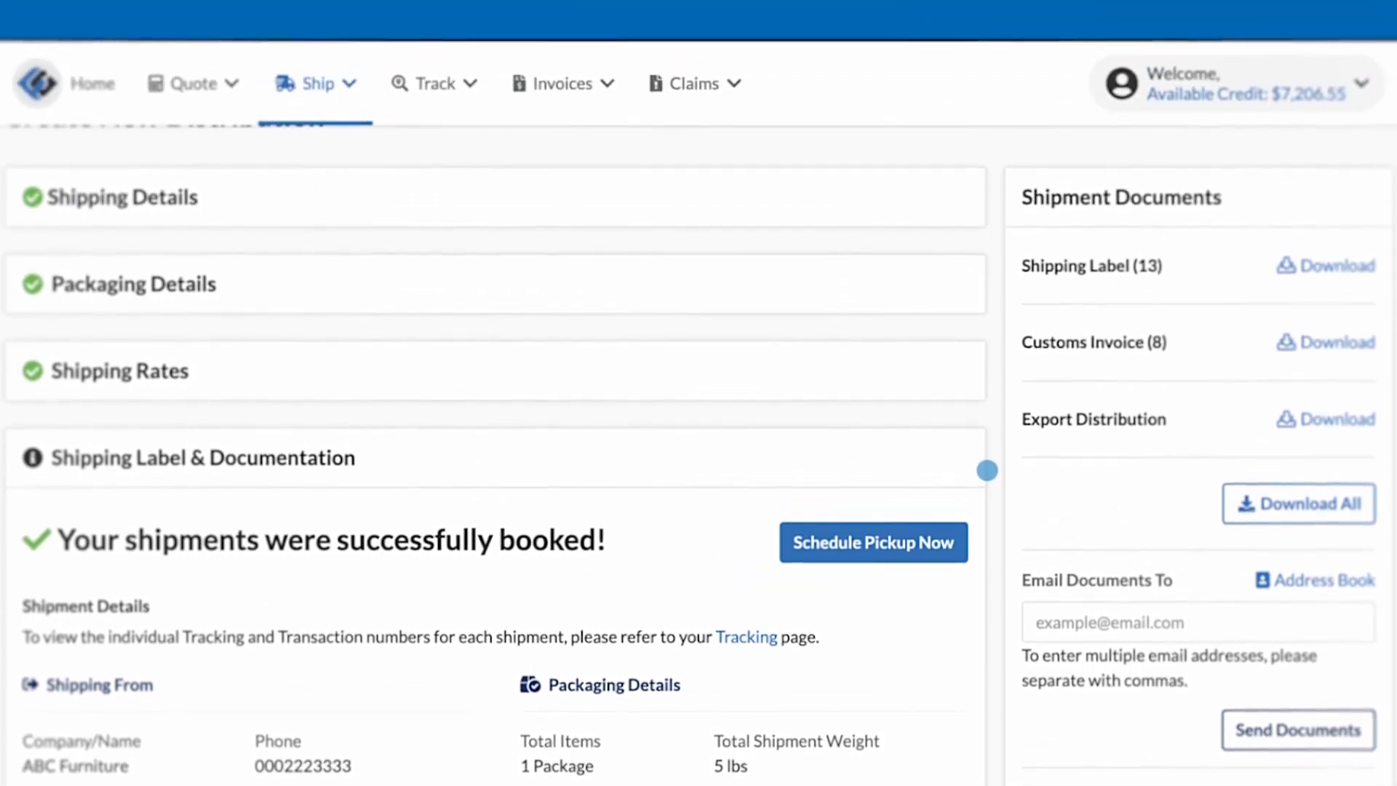
# Step: Open the Pickups Dashboard and show the distribution shipments
pyautogui.click(446, 83)
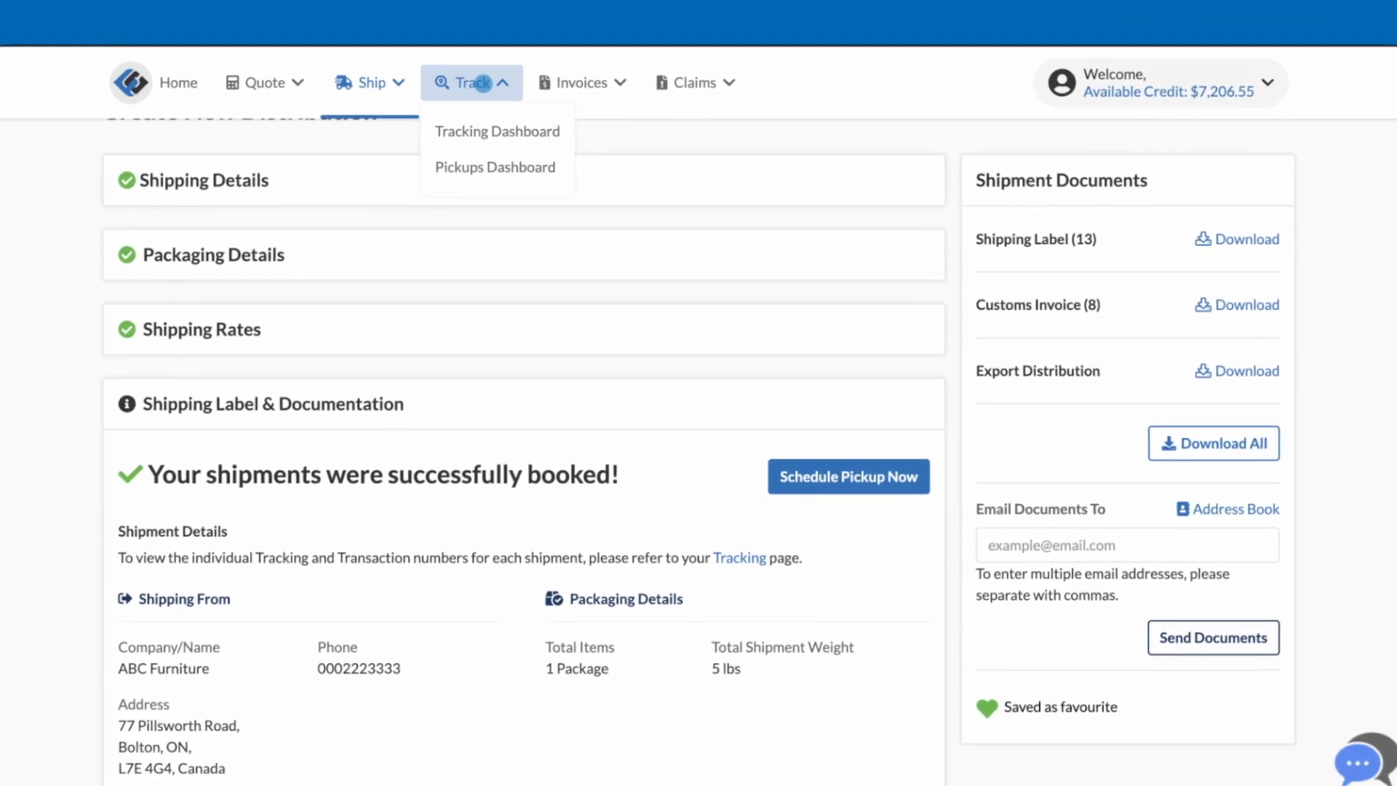
pyautogui.click(495, 166)
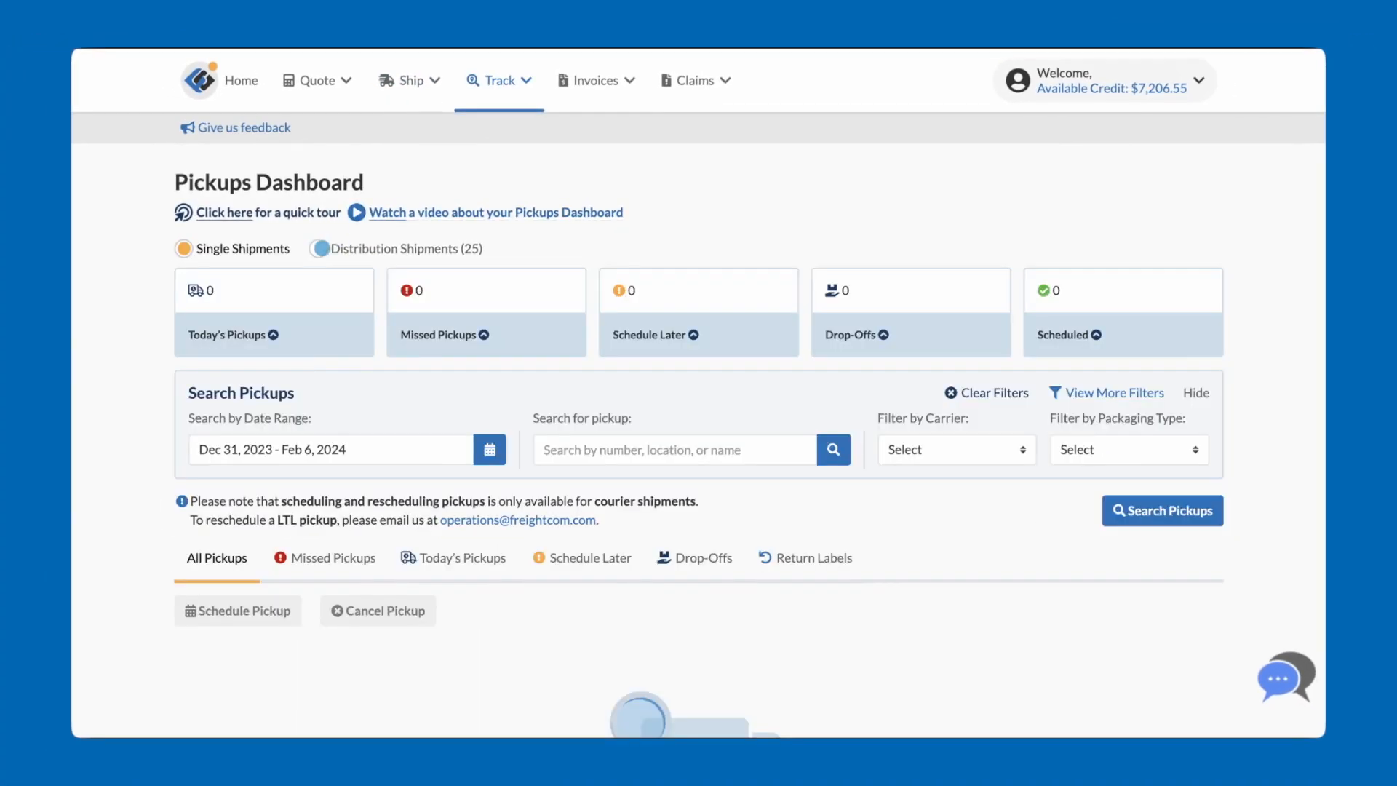
pyautogui.click(320, 249)
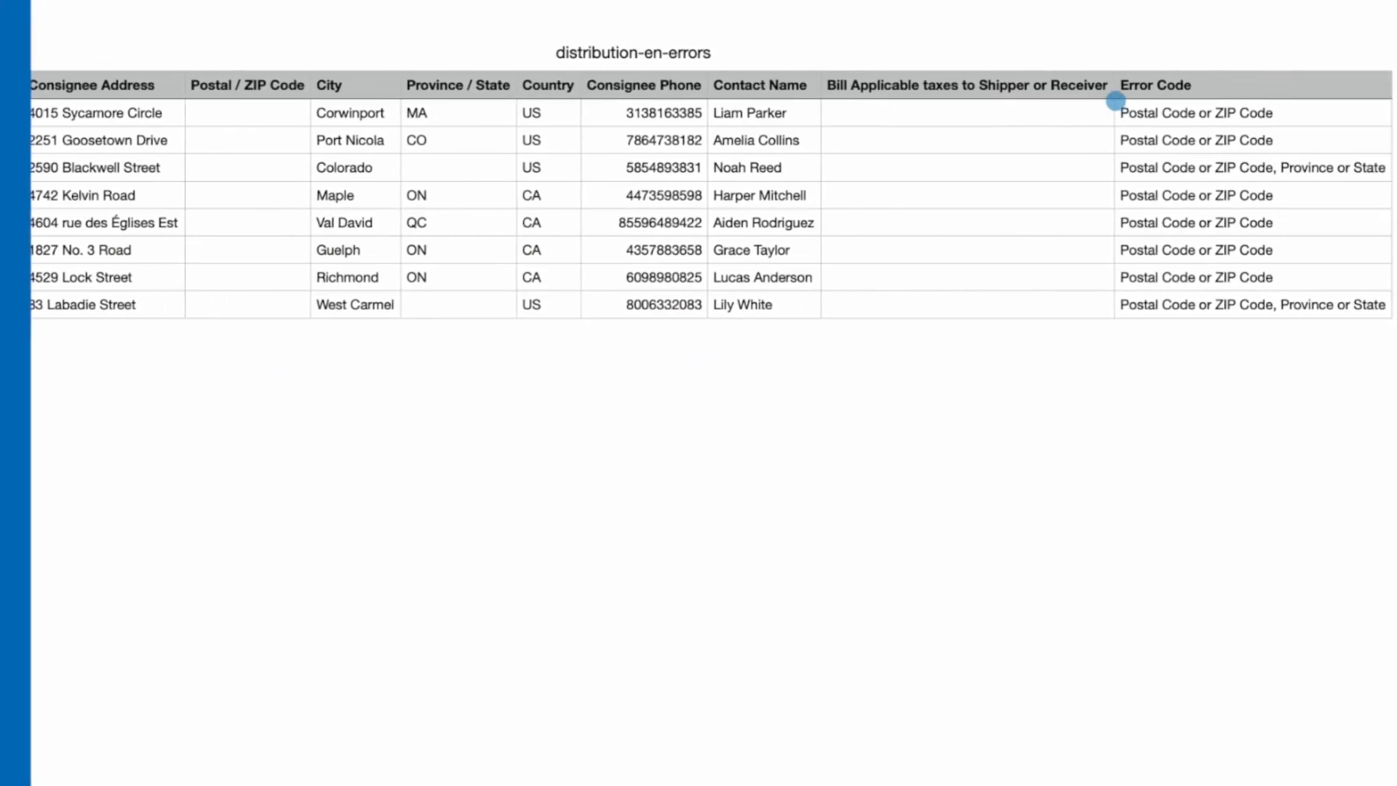
# Step: Select the Error Code entries in distribution-en-errors to examine which fields need correcting for each recipient
pyautogui.moveTo(1094, 100); pyautogui.dragTo(1262, 307)
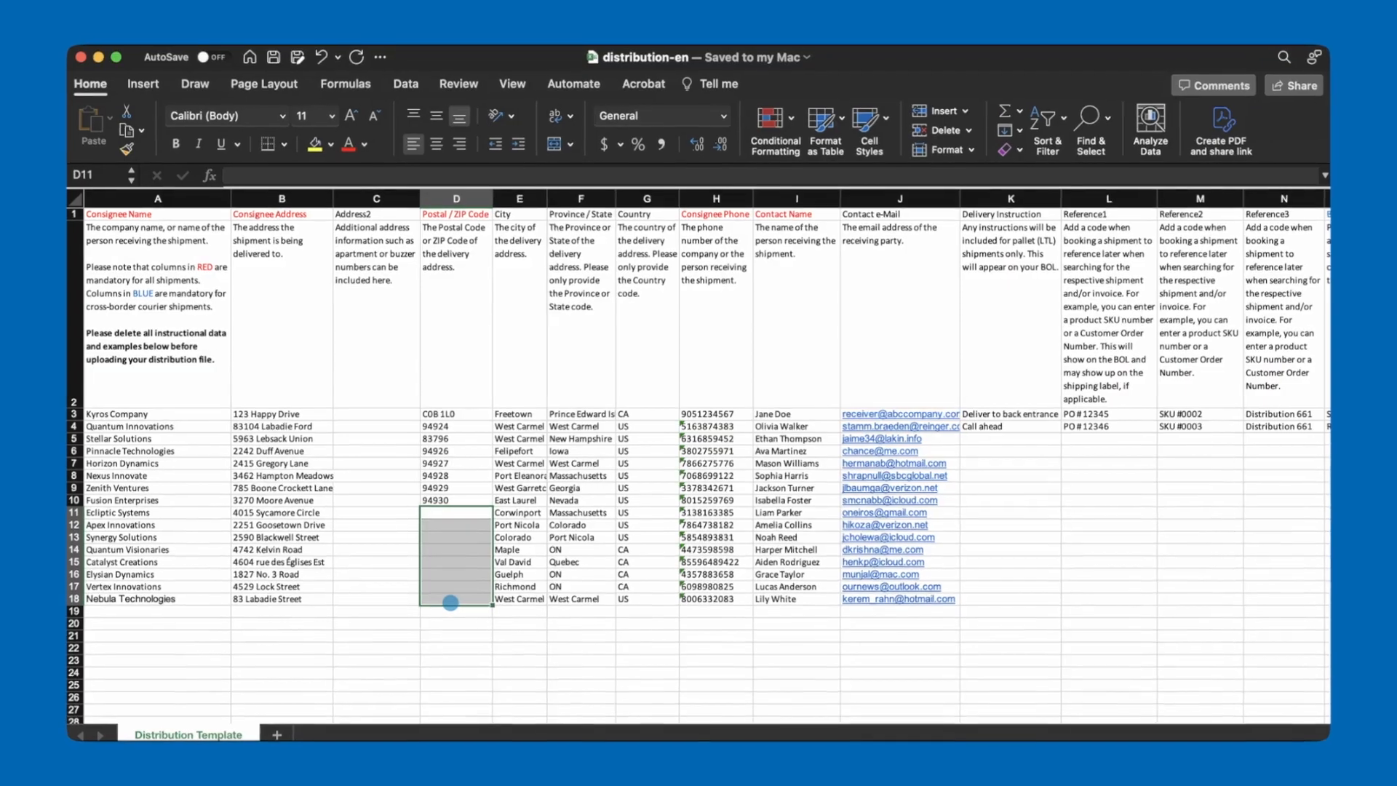
pyautogui.press('super+v')
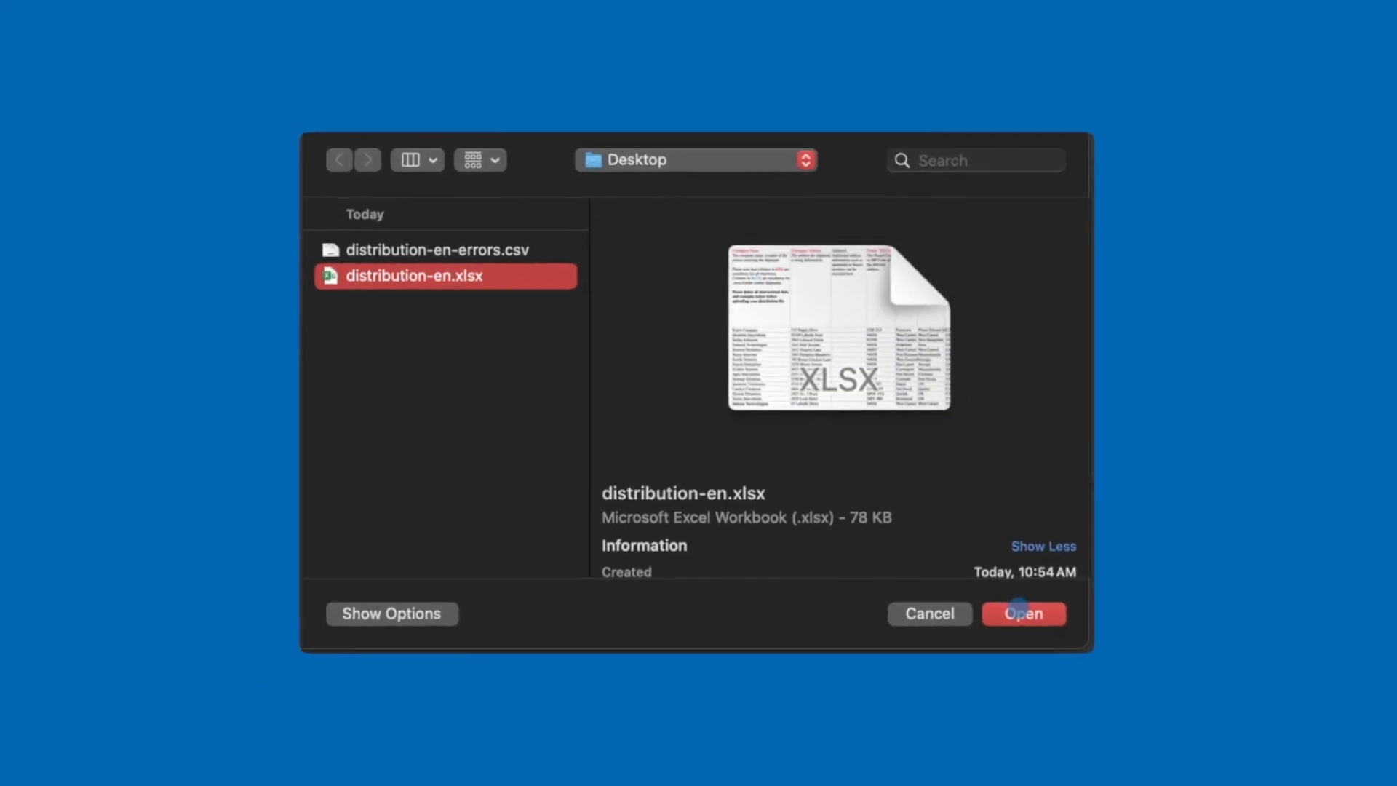
# Step: Upload distribution-en.xlsx from the Desktop again as a distribution list named New
pyautogui.click(1067, 645)
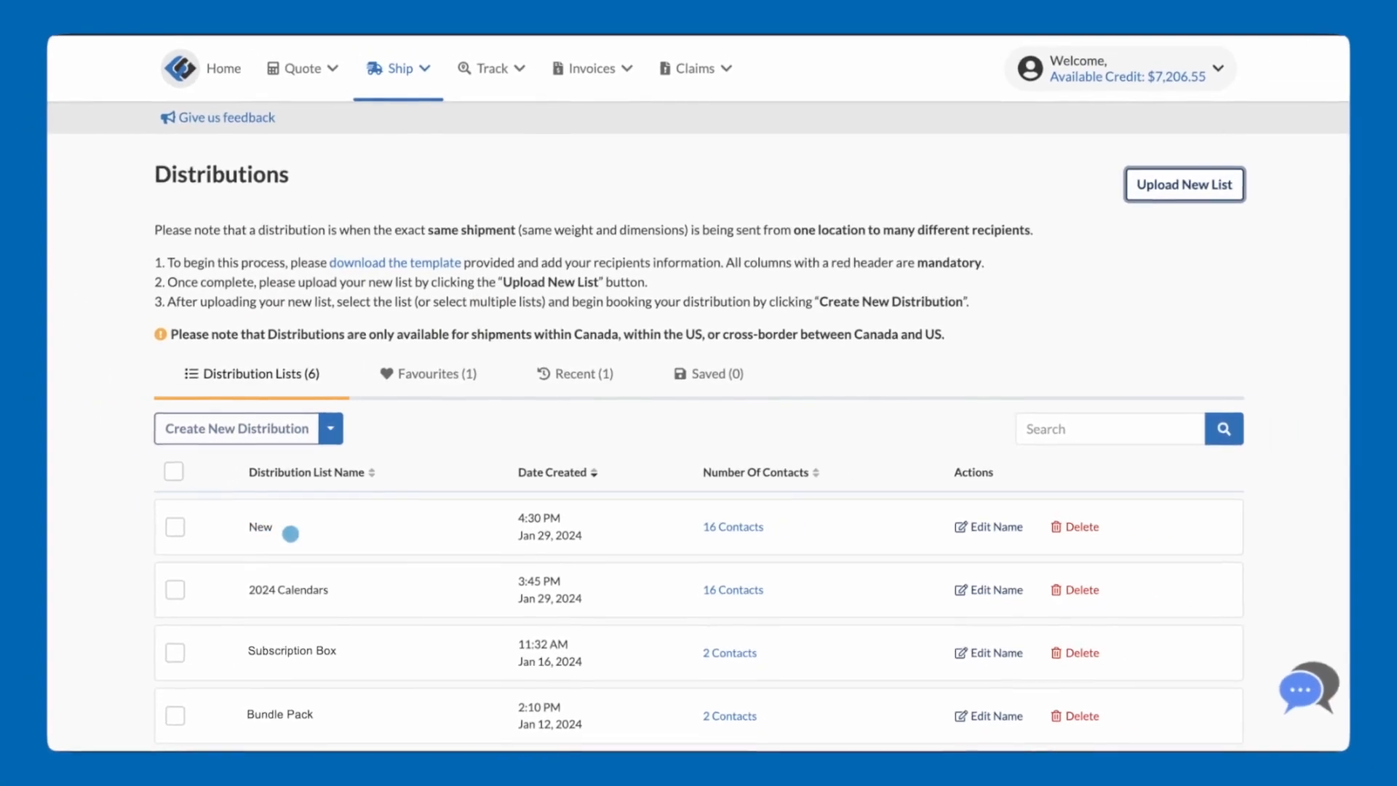